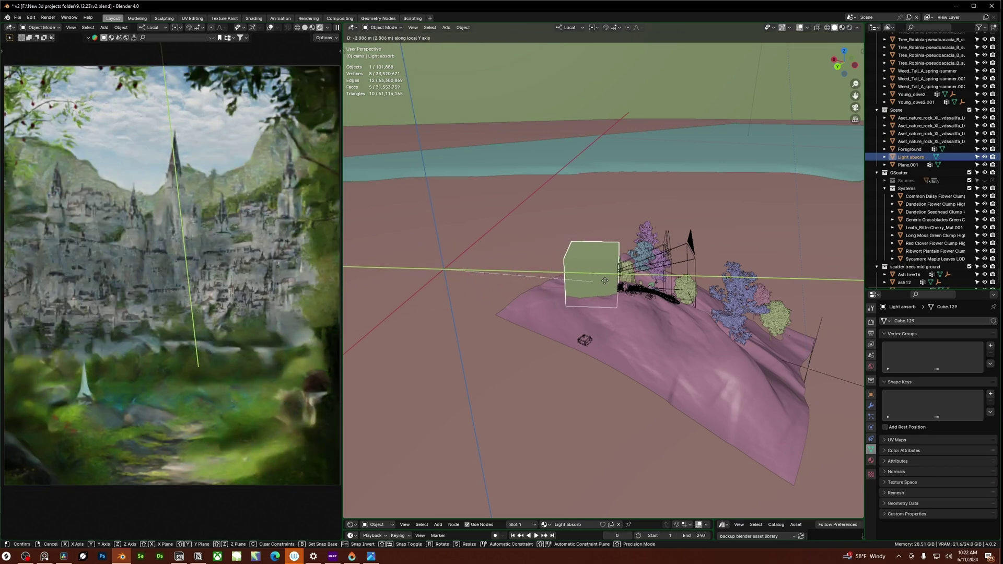
# Step: Move the Light absorb cube about -2.9 m along its local Y axis and toggle its visibility to compare the render
pyautogui.click(605, 285)
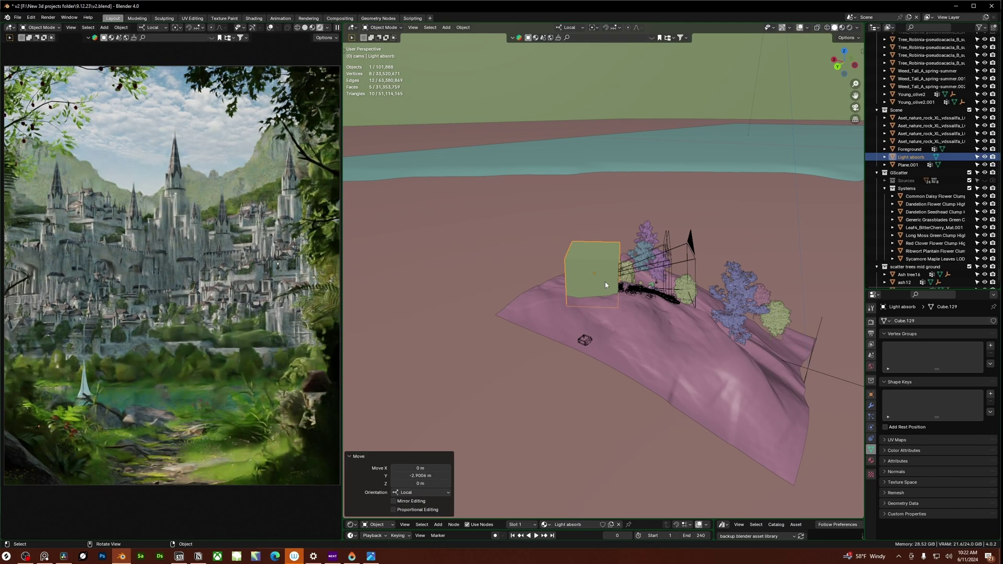
pyautogui.click(985, 157)
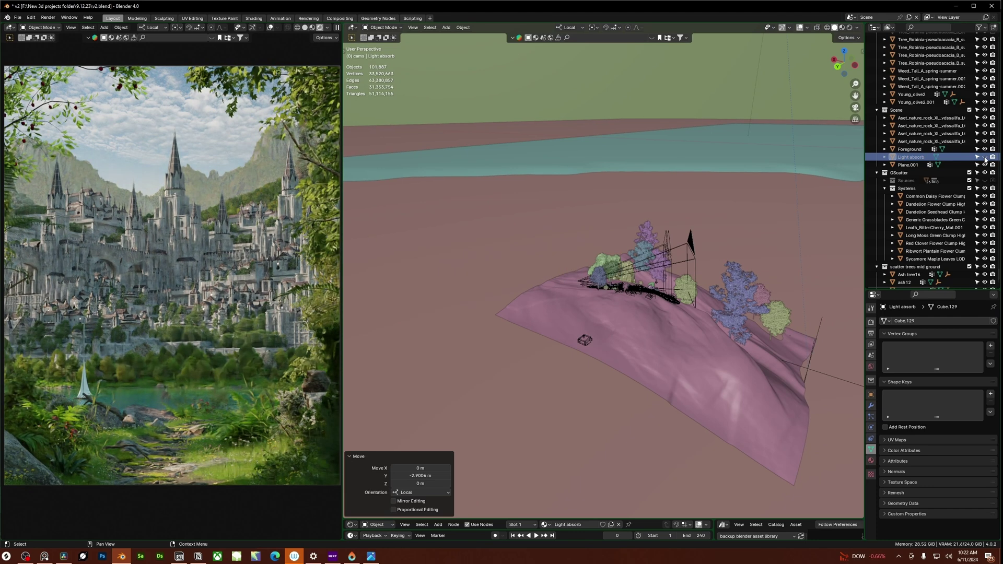
pyautogui.click(984, 156)
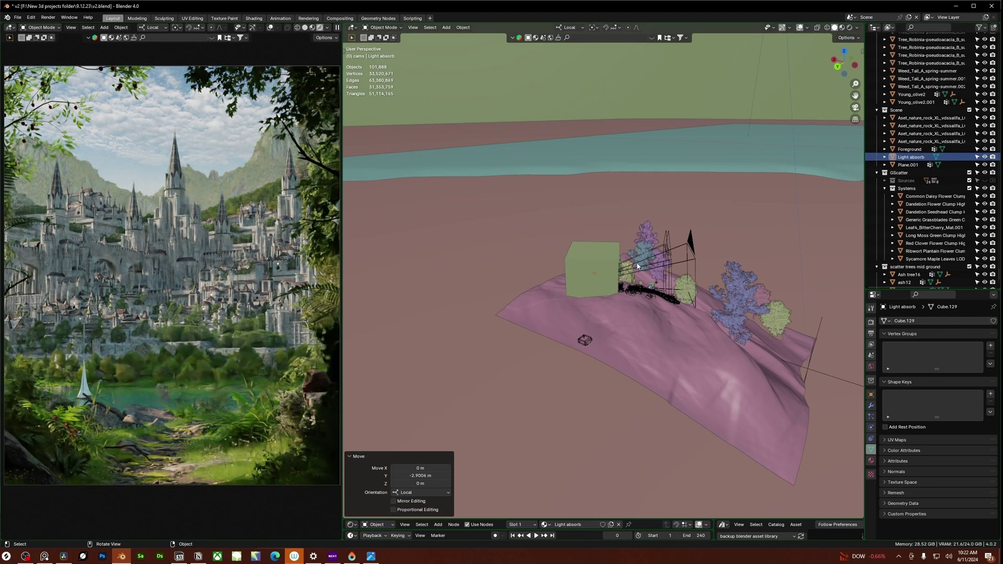
pyautogui.press('g')
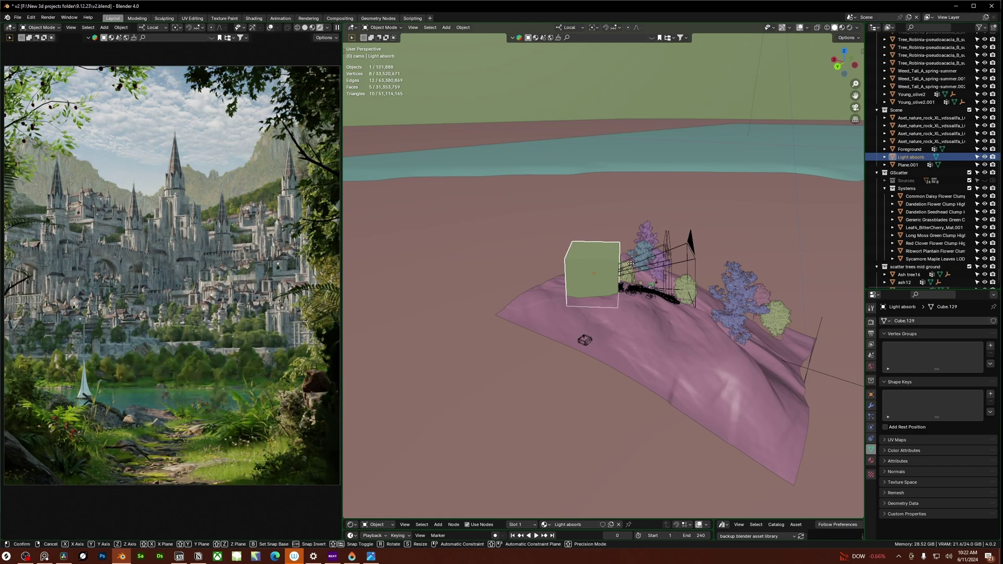
pyautogui.press('y')
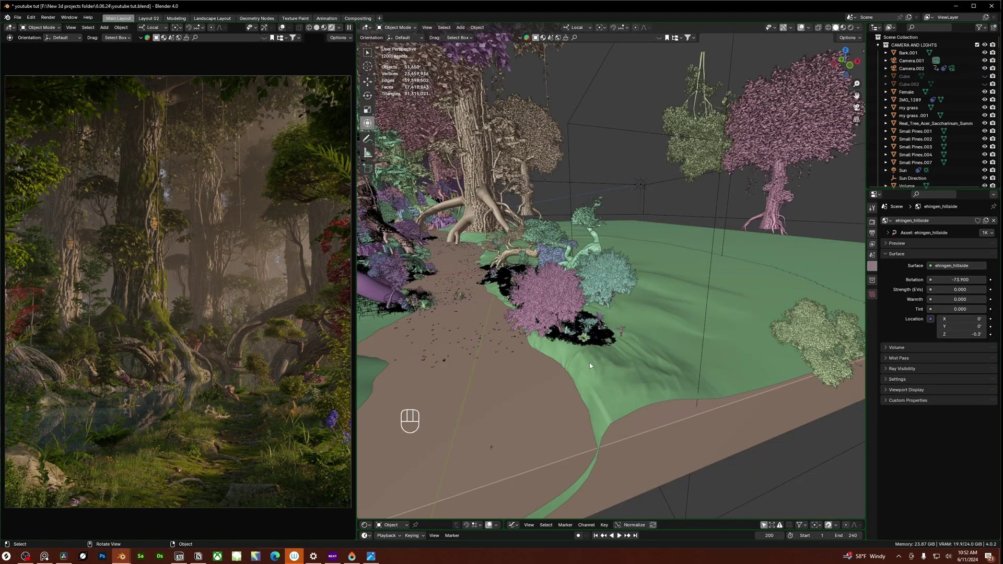
# Step: Place the 3D cursor on the flower patch behind the pink bush and add a cube mesh there
pyautogui.moveTo(589, 362); pyautogui.dragTo(614, 381, button='middle')
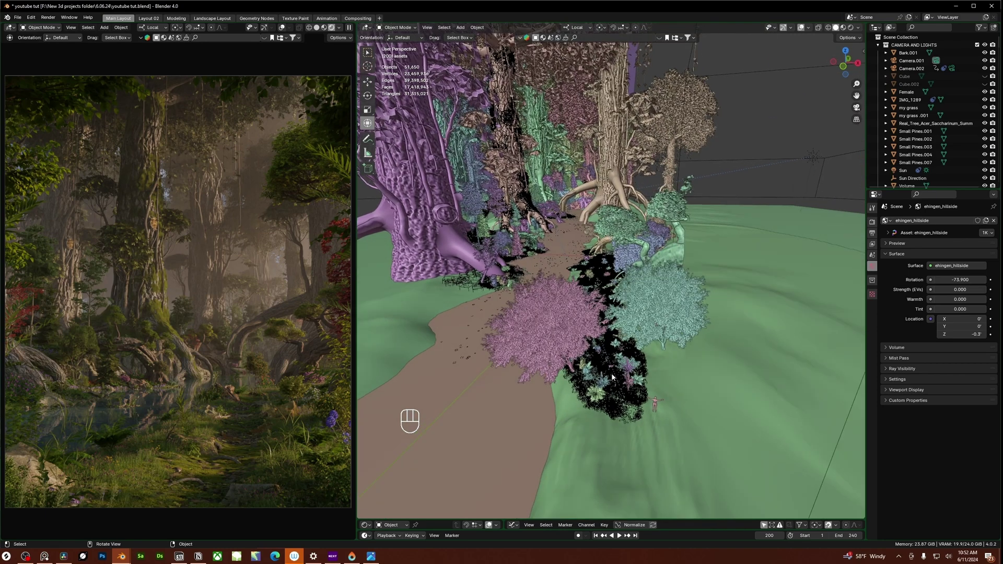
pyautogui.keyDown('shift'); pyautogui.rightClick(611, 370); pyautogui.keyUp('shift')
pyautogui.moveTo(612, 374)
pyautogui.keyDown('shift'); pyautogui.mouseDown(button='middle')
pyautogui.moveTo(589, 356)
pyautogui.moveTo(606, 360)
pyautogui.mouseUp(button='middle'); pyautogui.keyUp('shift')
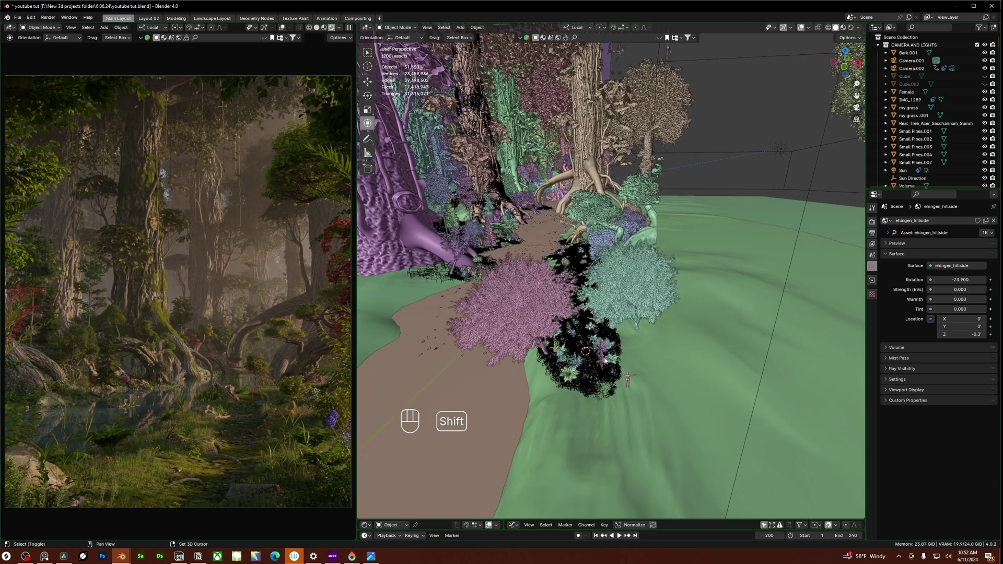
pyautogui.hotkey('shift', 'a')
pyautogui.moveTo(580, 358)
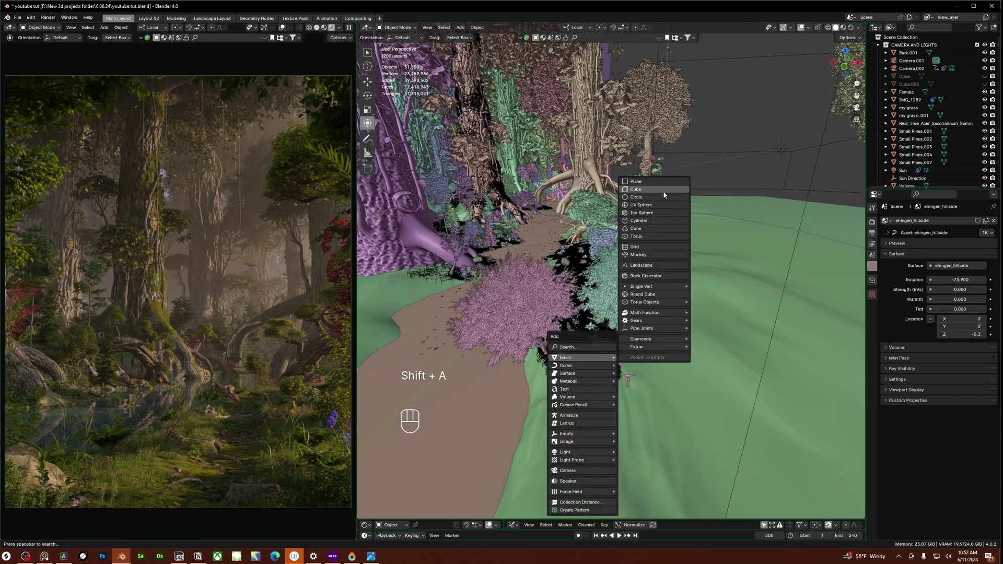
pyautogui.press('Return')
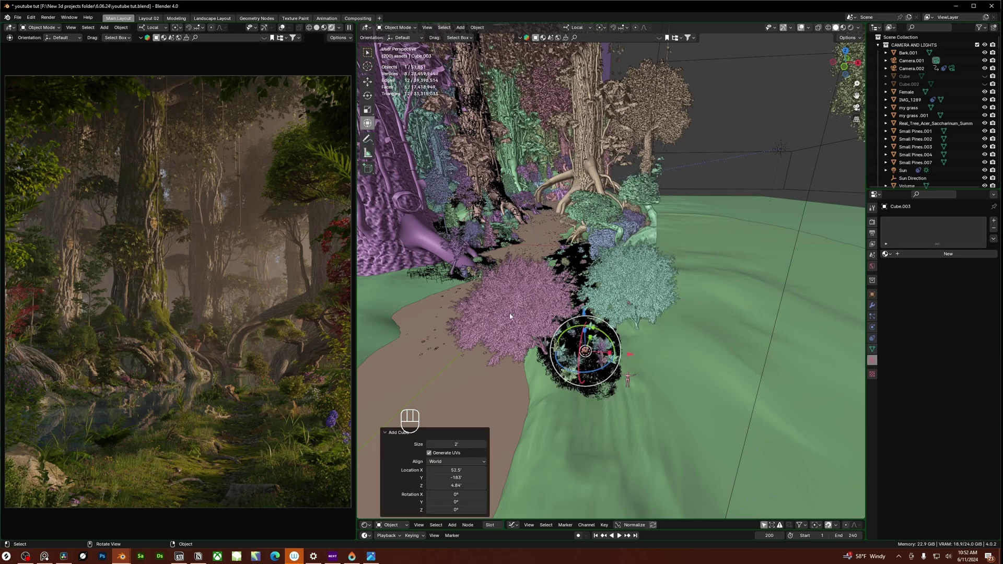
# Step: Scale the new cube up uniformly by about 12.24 and again by about 2.7 so it encloses the nearby bushes
pyautogui.moveTo(507, 322); pyautogui.dragTo(642, 351, button='middle')
pyautogui.press('s')
pyautogui.click(644, 349)
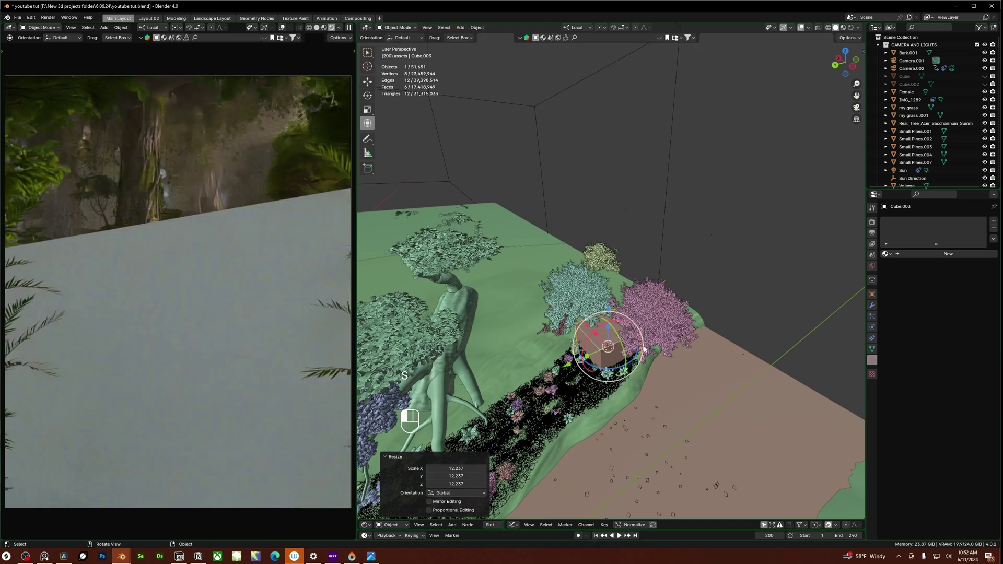
pyautogui.press('s')
pyautogui.click(648, 360)
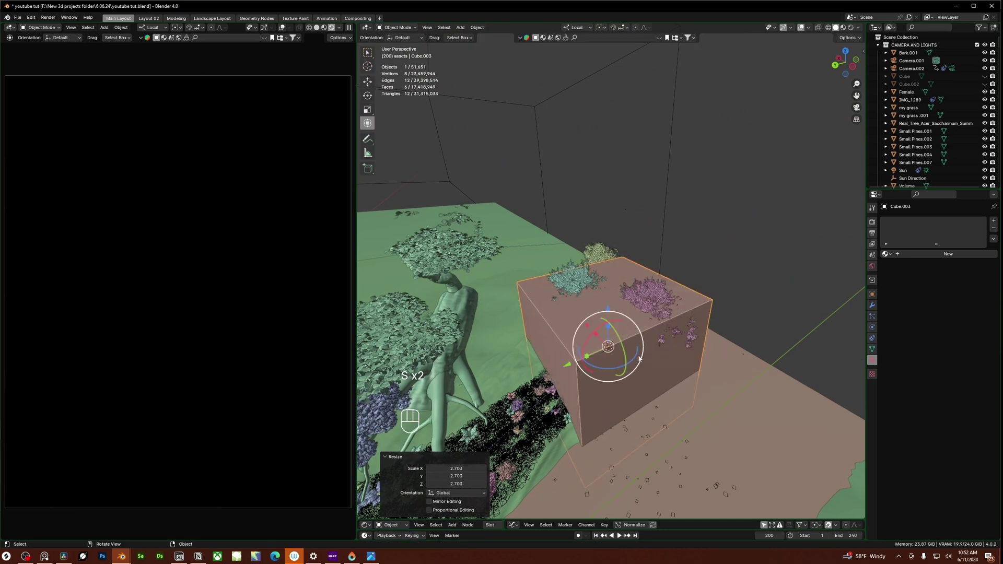
# Step: Raise the cube about 13.98 ft along its local Z axis
pyautogui.press('g')
pyautogui.press('z')
pyautogui.press('z')
pyautogui.click(641, 333)
# Step: Delete the cube's side face that looks toward the forest along the flower strip, returning to Object Mode
pyautogui.moveTo(642, 333); pyautogui.dragTo(609, 329, button='middle')
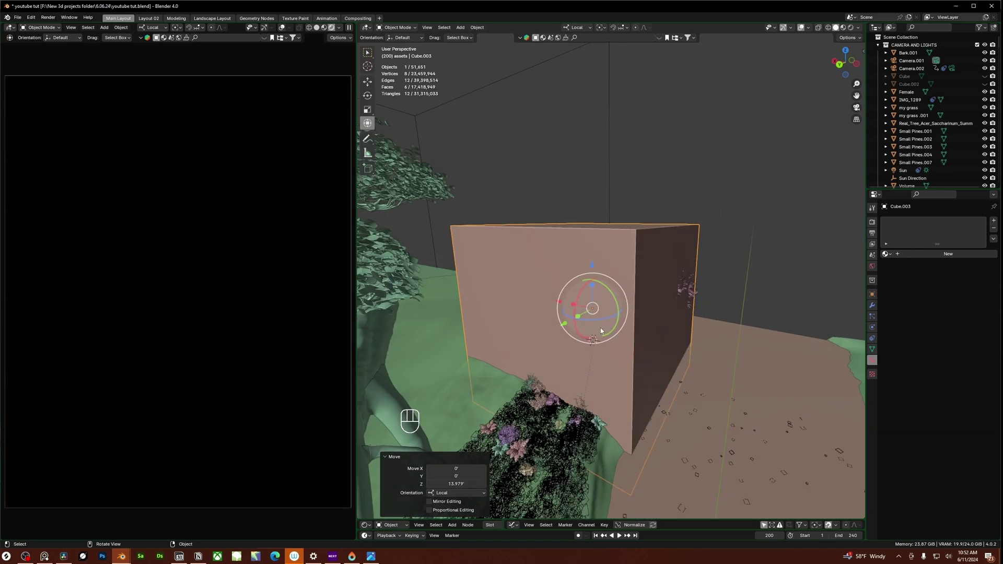
pyautogui.press('Tab')
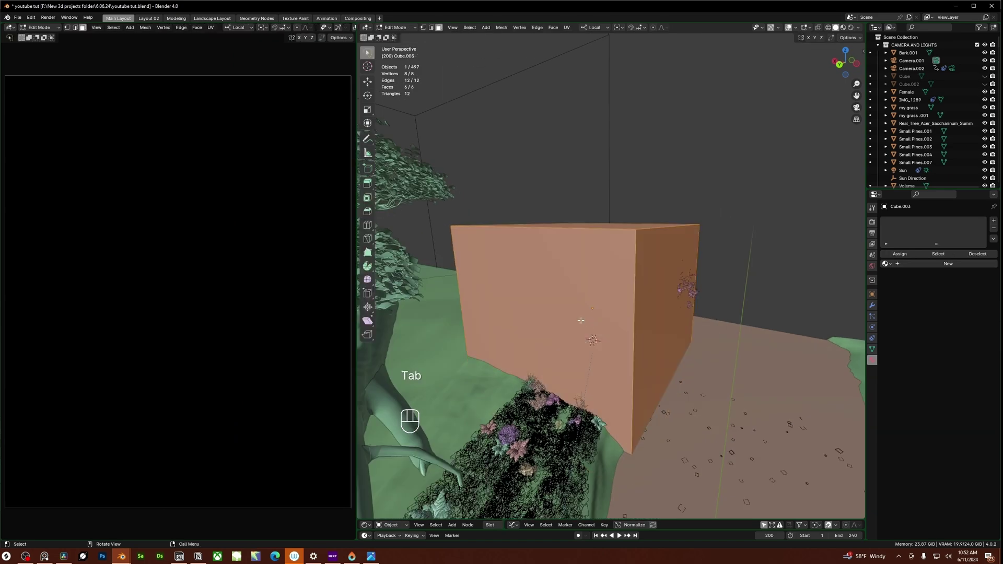
pyautogui.click(544, 325)
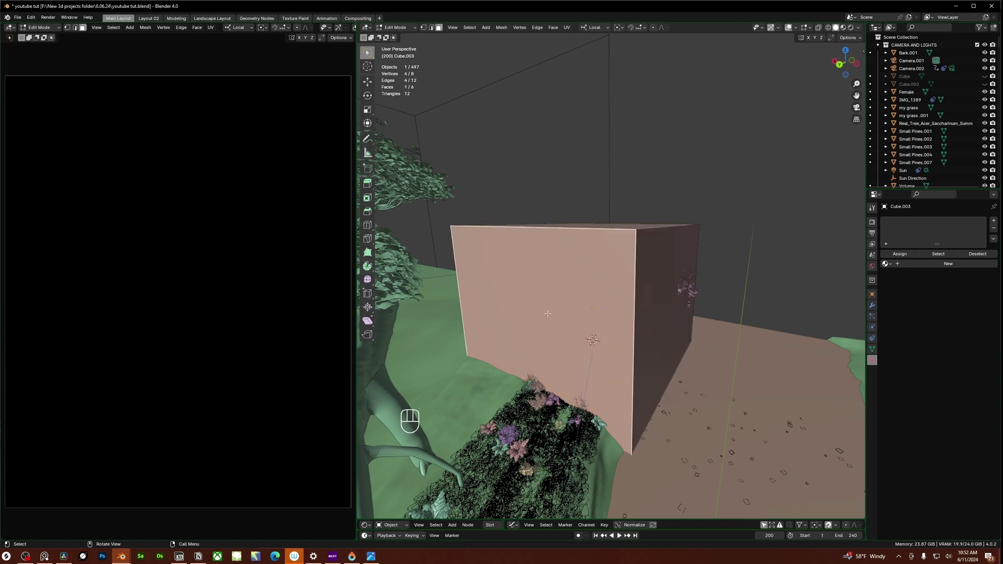
pyautogui.press('x')
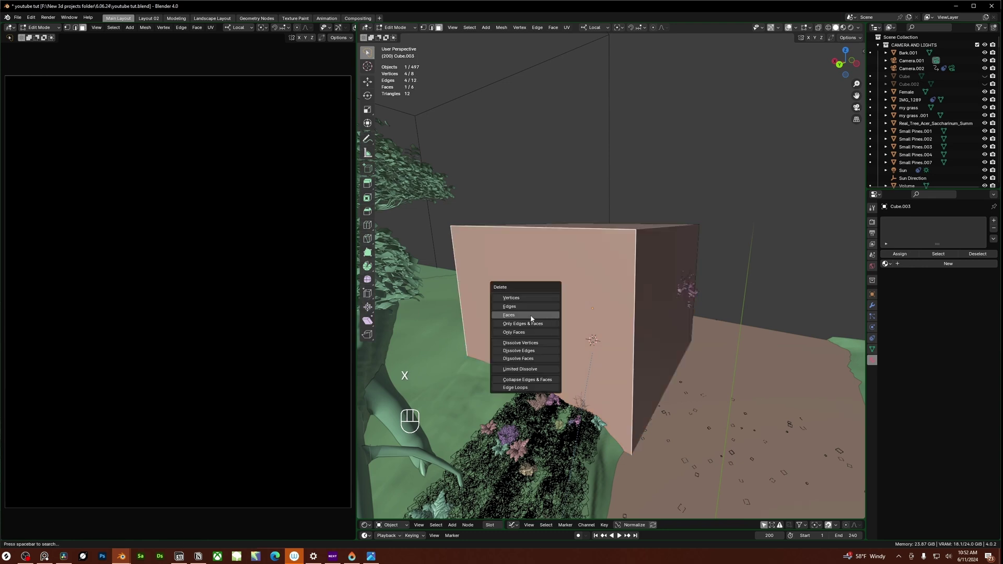
pyautogui.click(531, 317)
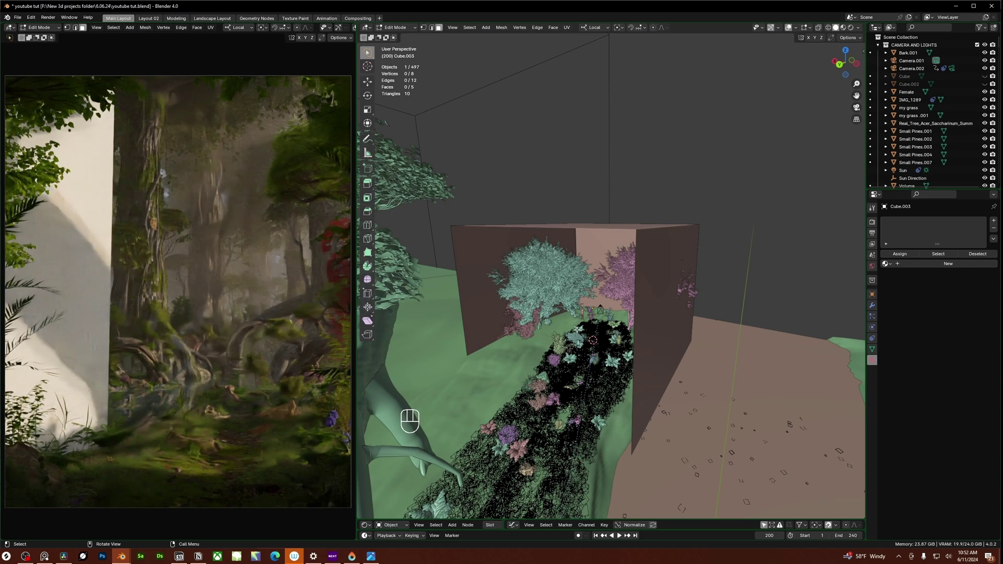
pyautogui.press('Tab')
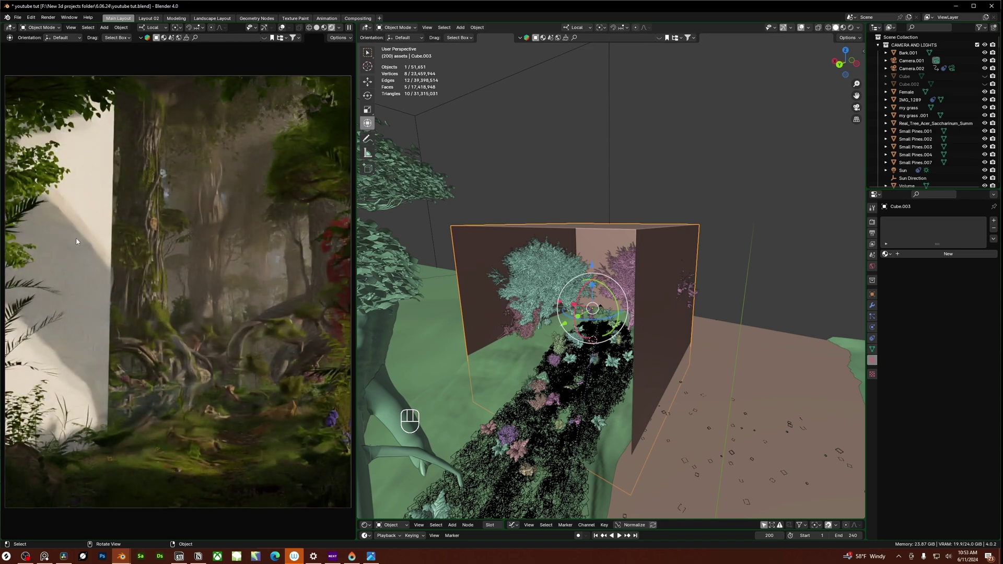
# Step: Rotate the open cube by -30° around Z in the top view
pyautogui.moveTo(648, 335); pyautogui.dragTo(595, 381, button='middle')
pyautogui.press('r')
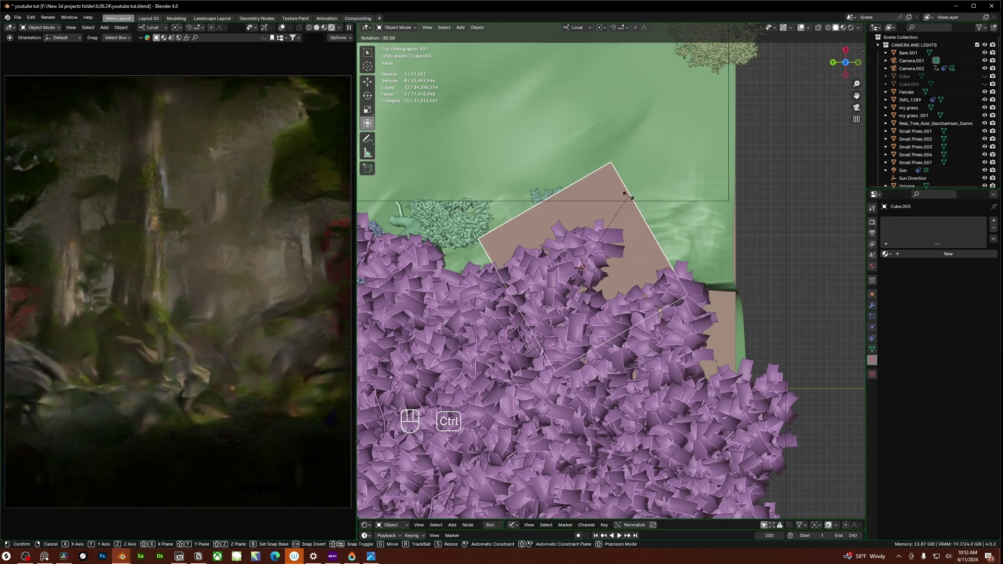
pyautogui.click(628, 196)
# Step: Move the open cube about -29.63 ft along its local Y axis, away from the forest
pyautogui.moveTo(673, 339); pyautogui.dragTo(663, 224, button='middle')
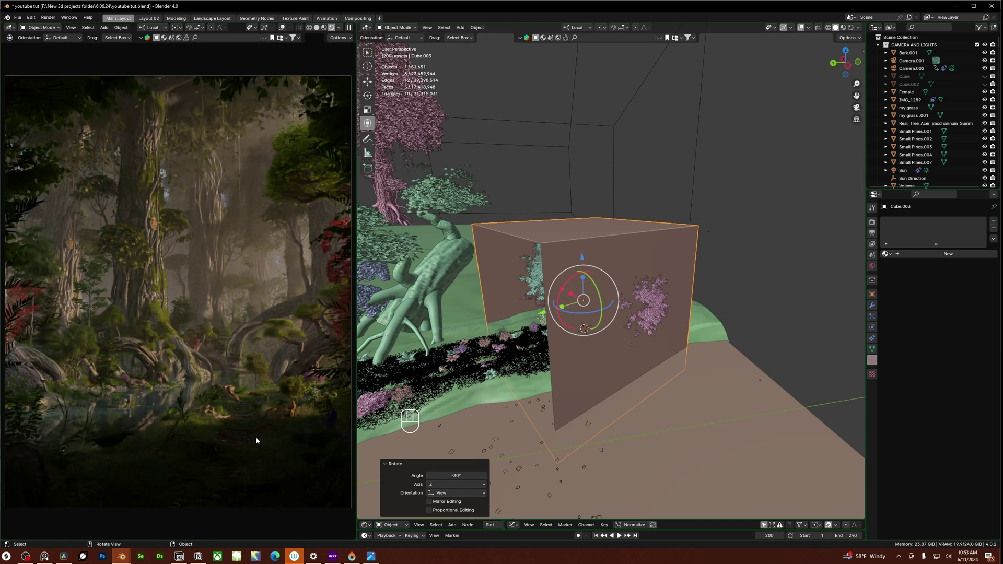
pyautogui.moveTo(601, 370); pyautogui.dragTo(603, 358, button='middle')
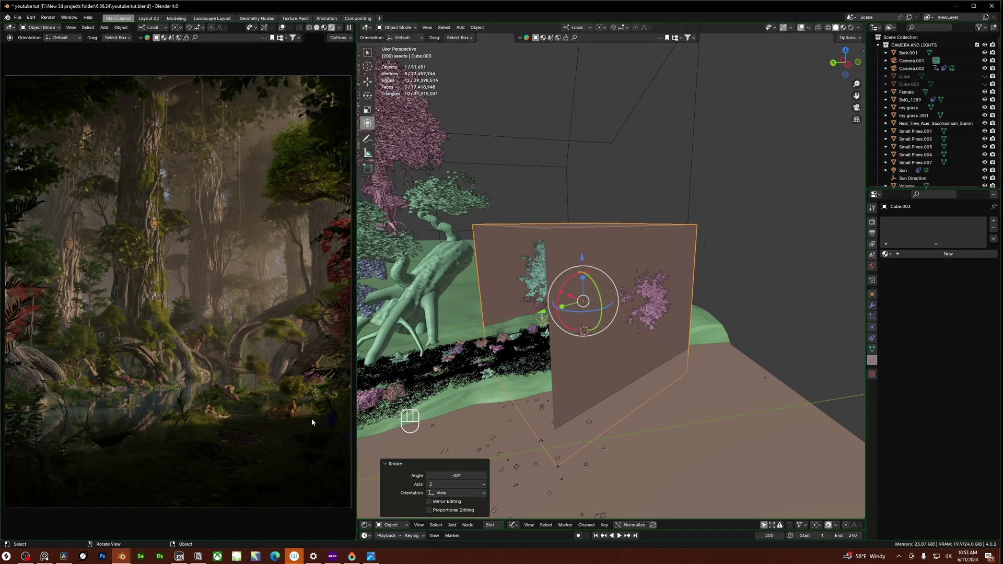
pyautogui.moveTo(580, 304); pyautogui.dragTo(563, 334, button='middle')
pyautogui.moveTo(543, 309); pyautogui.dragTo(572, 300)
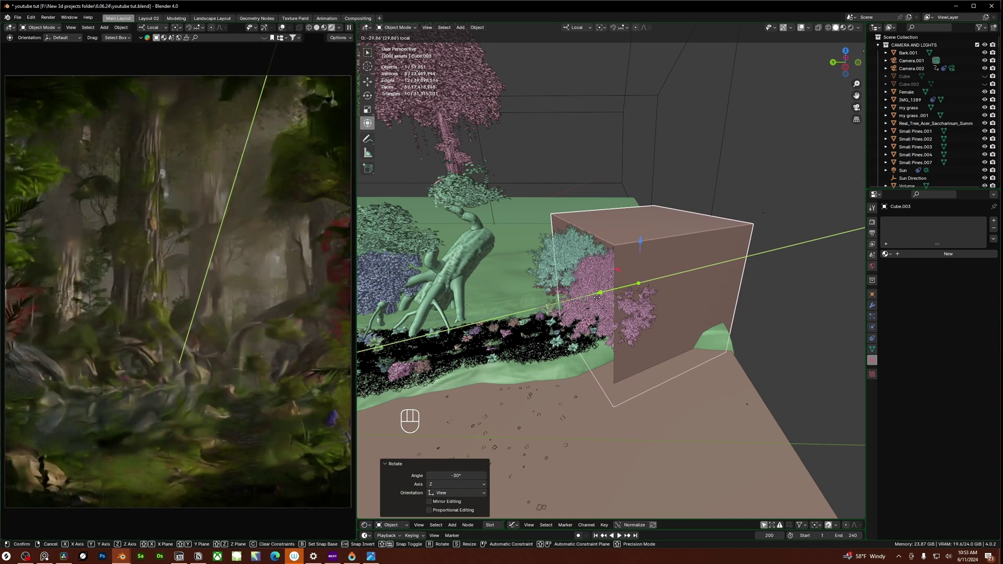
pyautogui.click(472, 337)
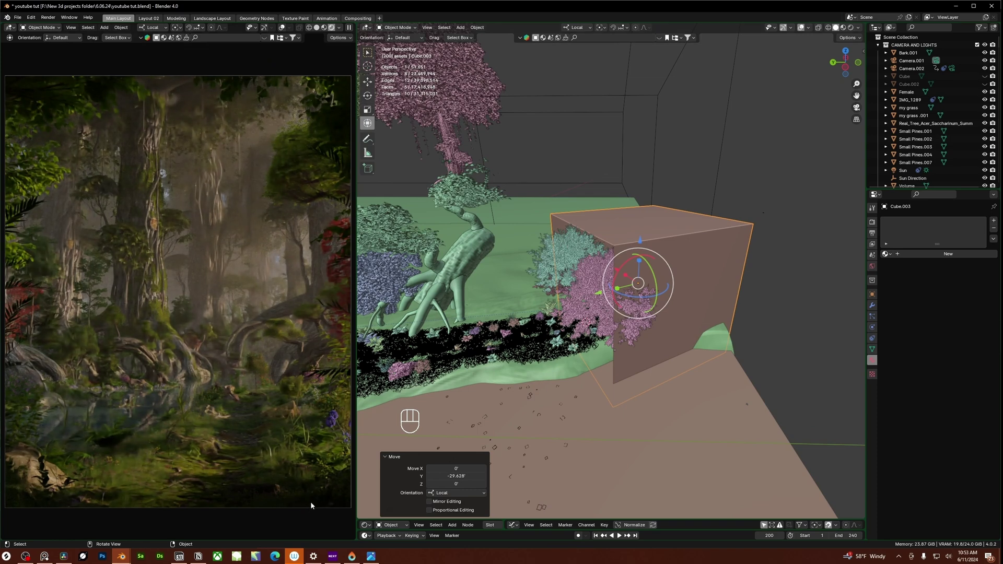
pyautogui.moveTo(616, 374); pyautogui.dragTo(629, 288, button='middle')
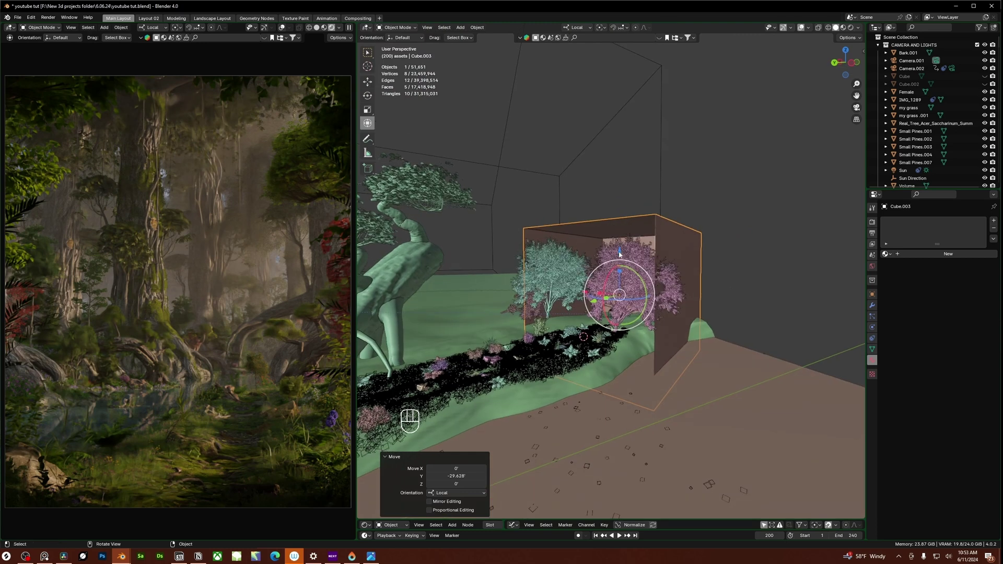
pyautogui.moveTo(619, 254); pyautogui.dragTo(609, 507)
pyautogui.rightClick(609, 505)
pyautogui.moveTo(475, 406); pyautogui.dragTo(588, 44, button='middle')
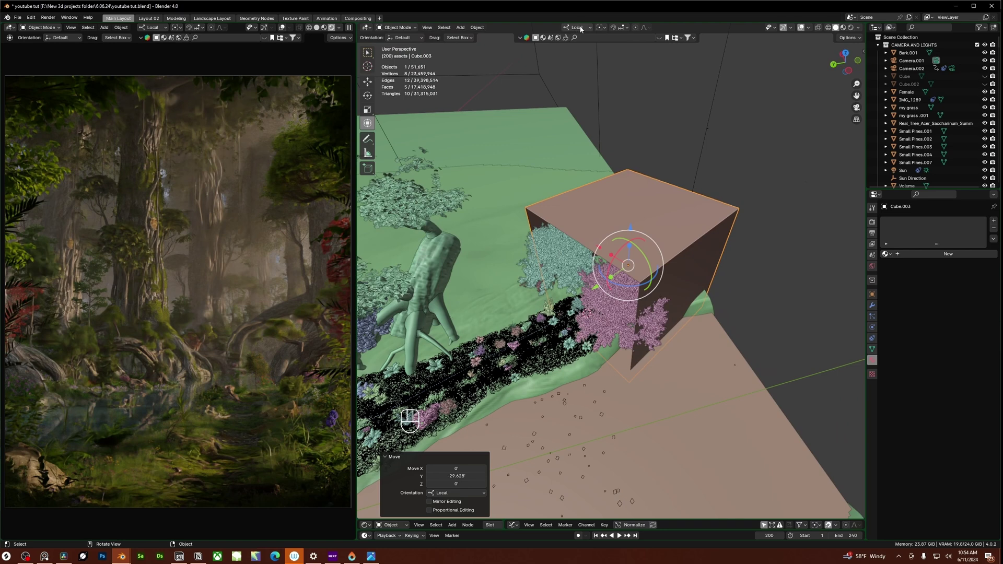
pyautogui.click(576, 27)
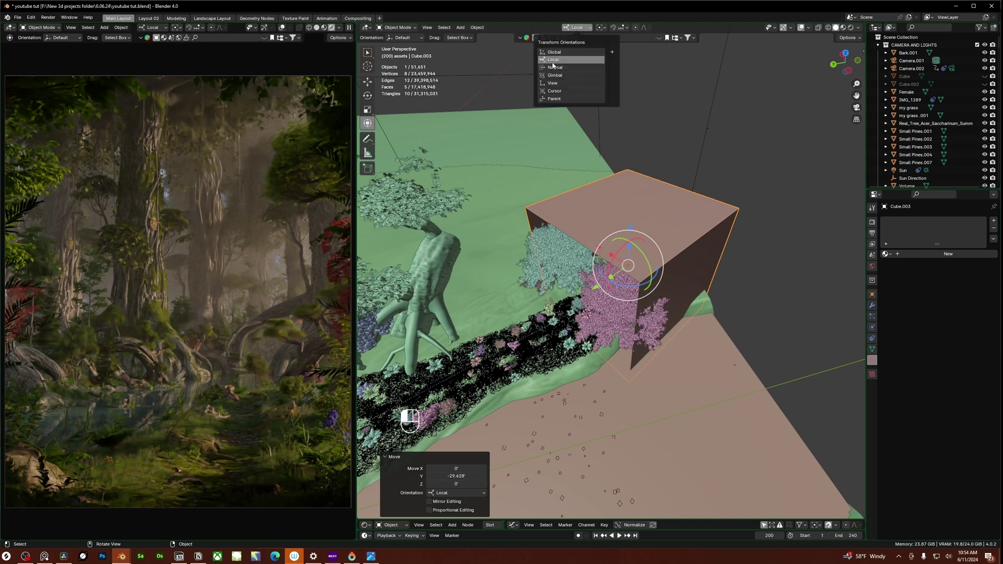
pyautogui.moveTo(678, 261); pyautogui.dragTo(691, 254, button='middle')
pyautogui.moveTo(618, 270); pyautogui.dragTo(659, 247)
pyautogui.rightClick(659, 247)
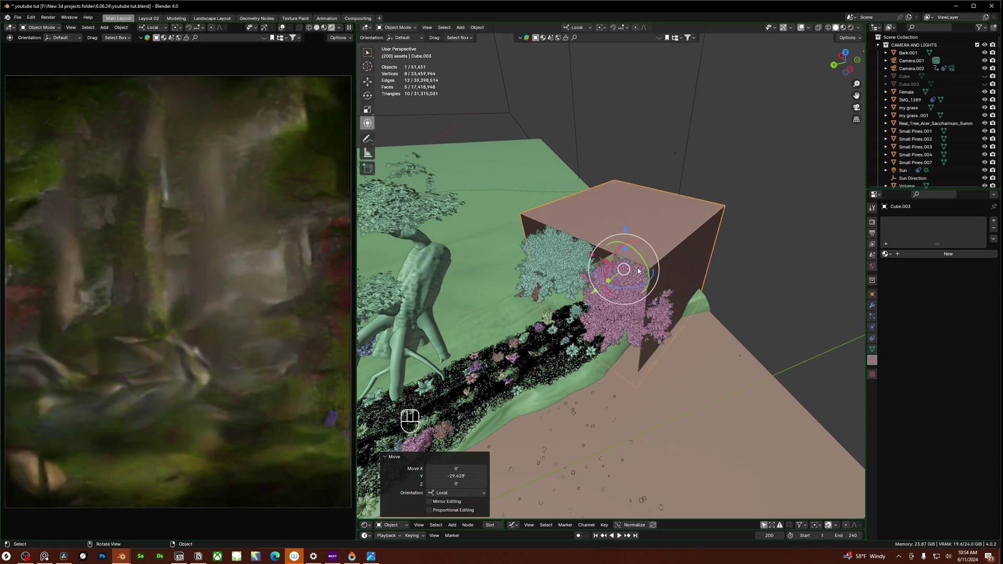
pyautogui.moveTo(644, 273); pyautogui.dragTo(617, 280, button='middle')
pyautogui.moveTo(618, 282); pyautogui.dragTo(662, 271)
pyautogui.press('Escape')
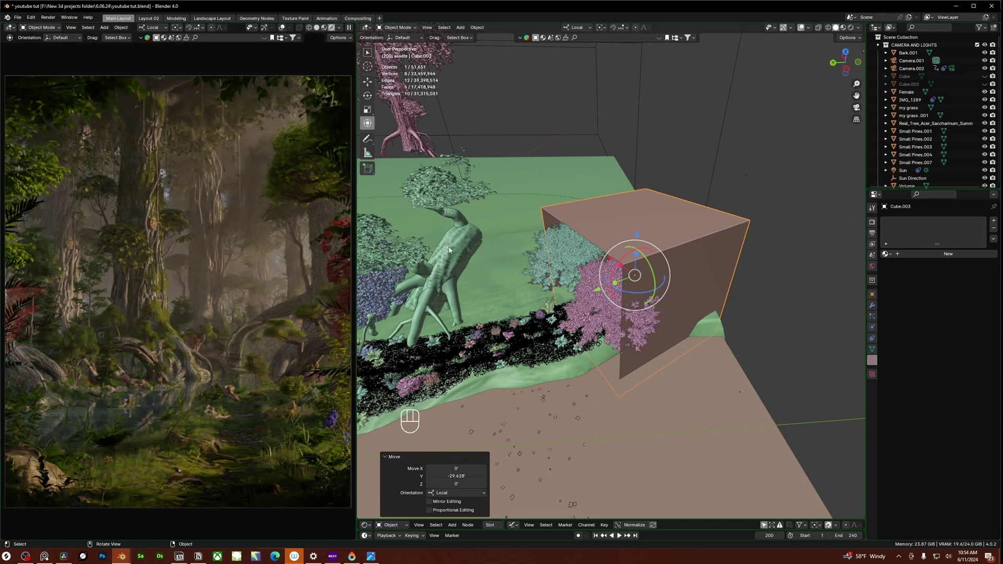
pyautogui.moveTo(554, 293); pyautogui.dragTo(603, 291, button='middle')
pyautogui.moveTo(603, 291); pyautogui.dragTo(623, 285)
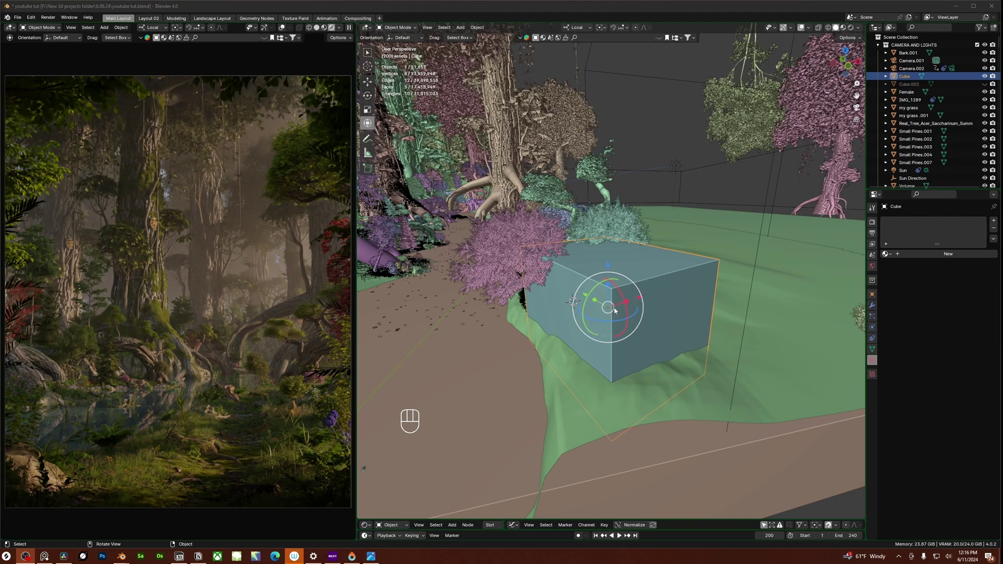
# Step: Set the light-blocking cube's viewport display to Bounds so only its outline is drawn
pyautogui.moveTo(612, 312); pyautogui.dragTo(610, 299, button='middle')
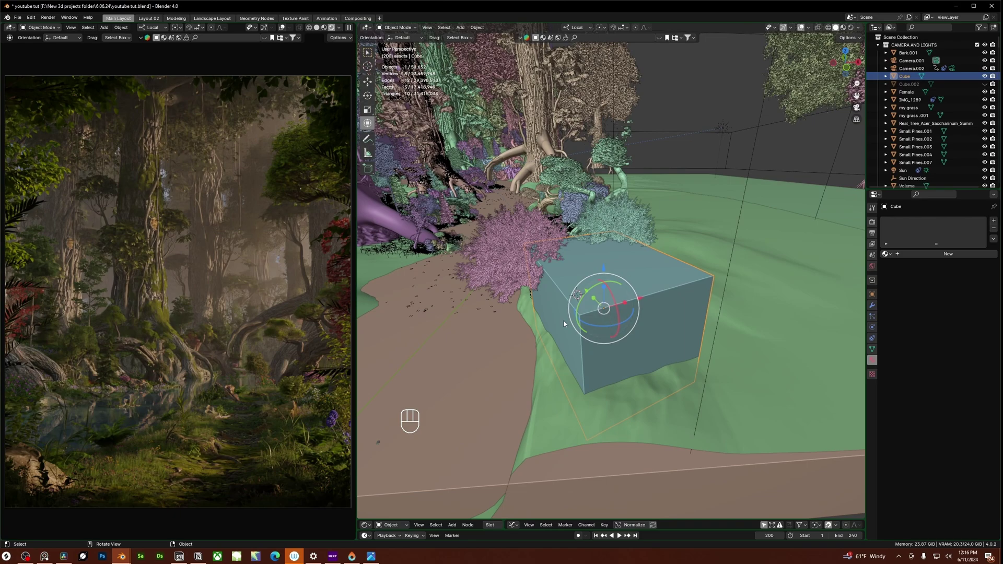
pyautogui.keyDown('ctrl'); pyautogui.moveTo(576, 309); pyautogui.dragTo(631, 273, button='middle'); pyautogui.keyUp('ctrl')
pyautogui.scroll(2, 631, 272)
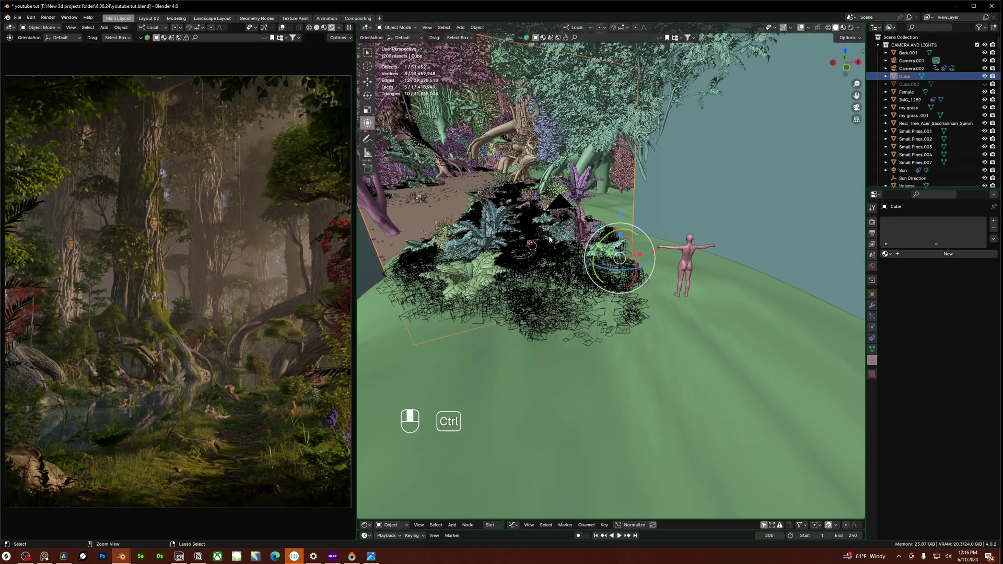
pyautogui.keyDown('shift'); pyautogui.moveTo(515, 224); pyautogui.dragTo(661, 282, button='middle'); pyautogui.keyUp('shift')
pyautogui.scroll(-8, 628, 259)
pyautogui.scroll(1, 661, 282)
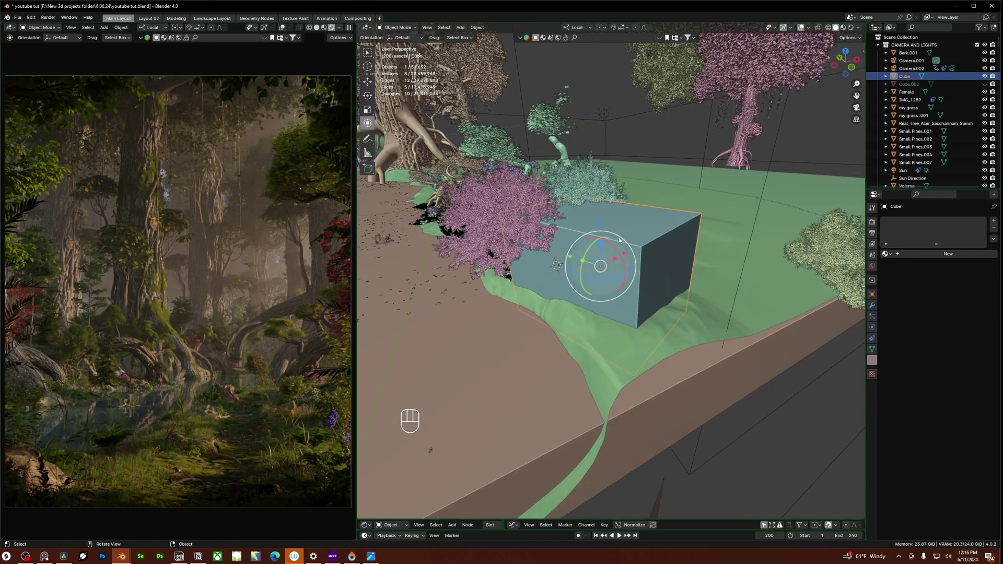
pyautogui.click(871, 295)
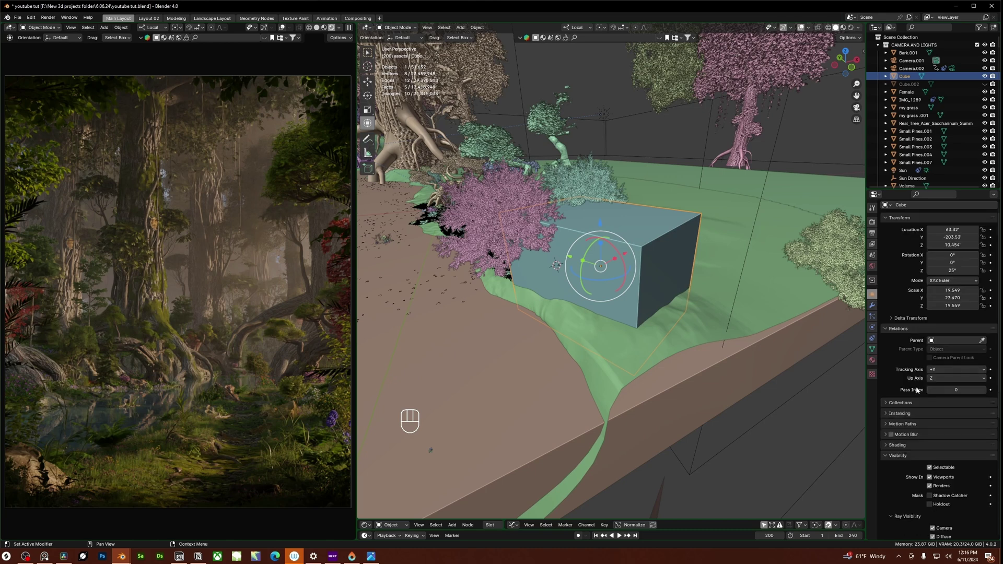
pyautogui.scroll(-8, 916, 388)
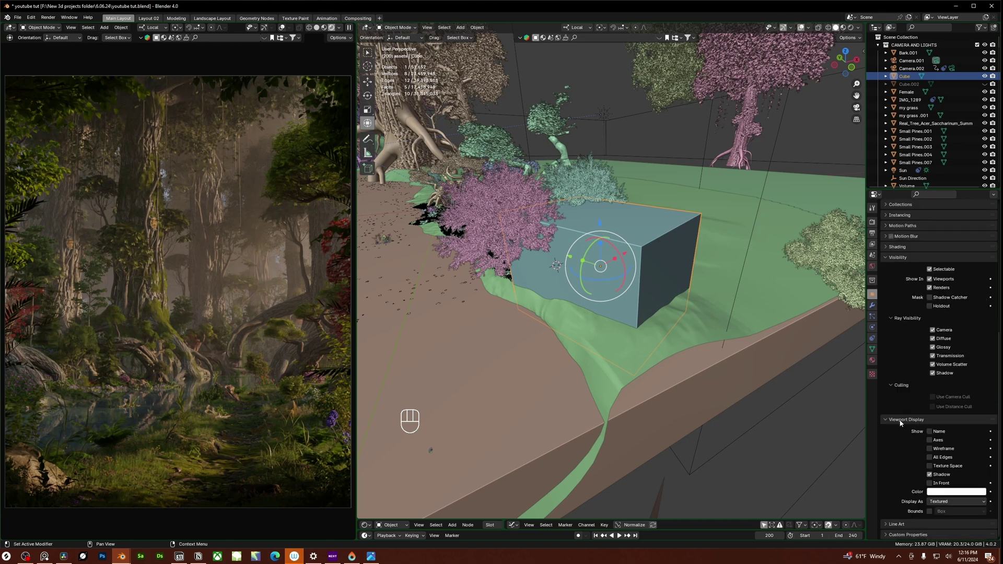
pyautogui.click(945, 502)
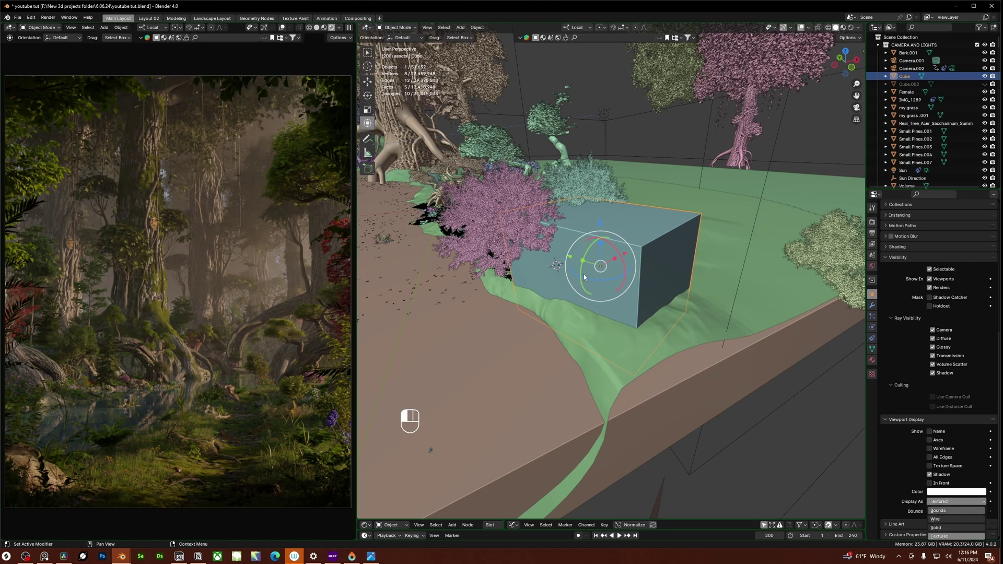
pyautogui.click(937, 510)
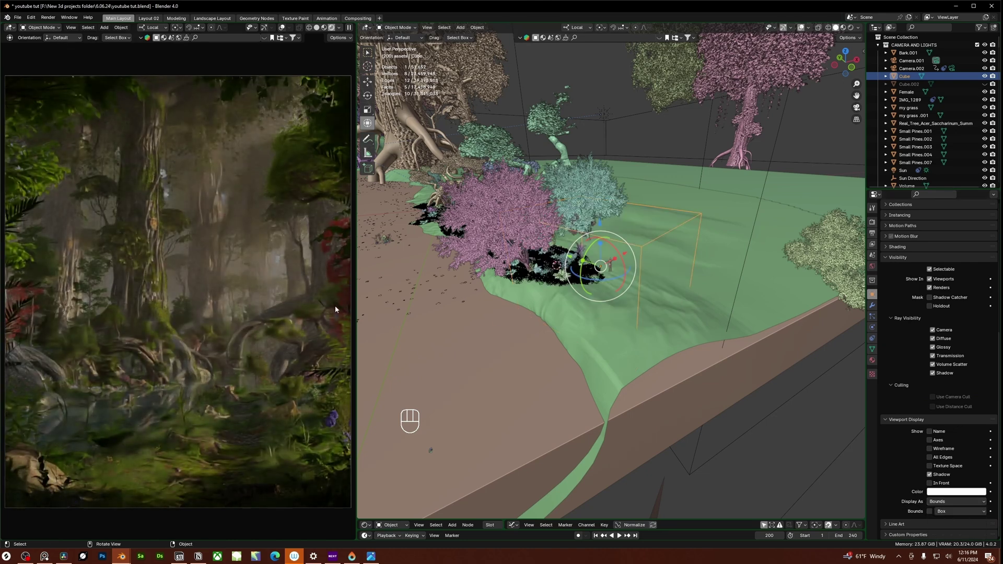
pyautogui.moveTo(669, 243); pyautogui.dragTo(683, 342, button='middle')
pyautogui.scroll(4, 601, 250)
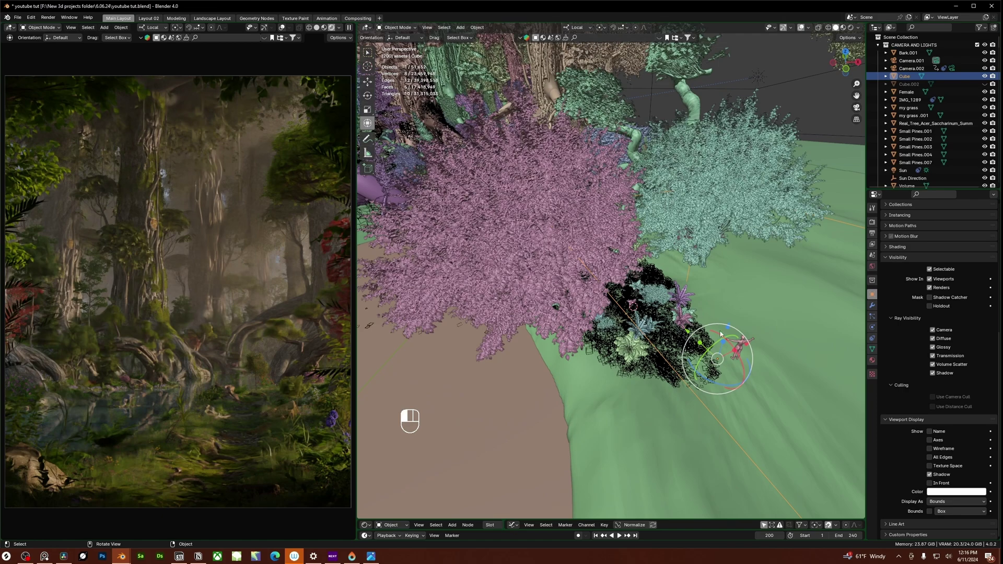
pyautogui.click(709, 319)
pyautogui.moveTo(754, 330); pyautogui.dragTo(681, 336, button='middle')
pyautogui.scroll(-2, 682, 336)
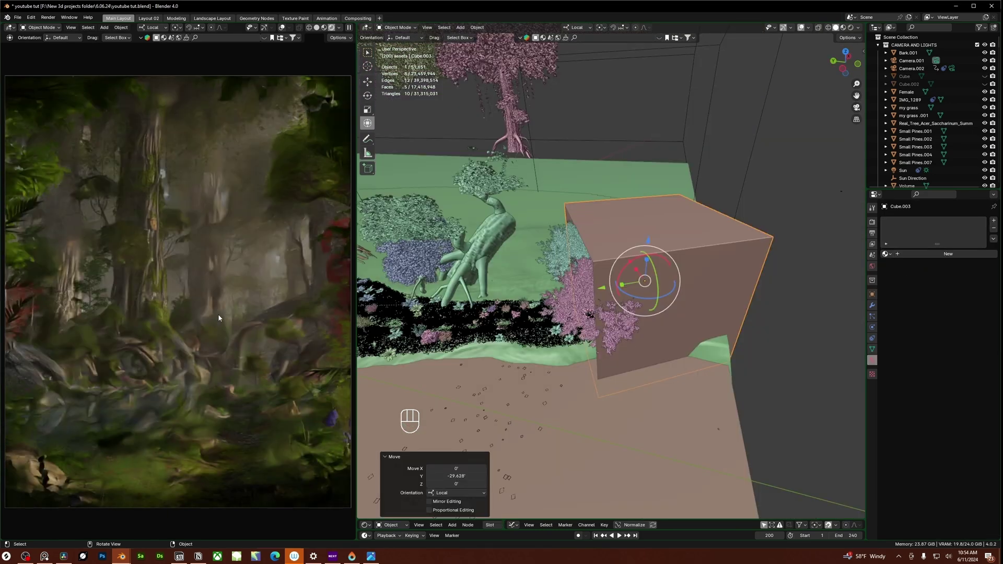
# Step: Move the open cube straight down along Z to compare the lighting on the two trees without it, and cancel the move
pyautogui.press('KP_Decimal')
pyautogui.moveTo(312, 315); pyautogui.dragTo(200, 289, button='middle')
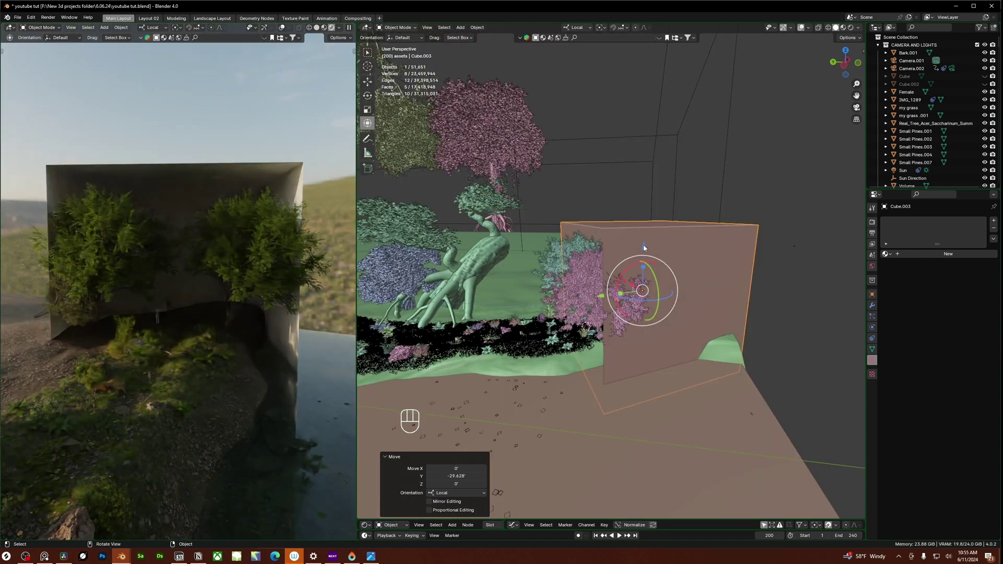
pyautogui.press('g')
pyautogui.press('z')
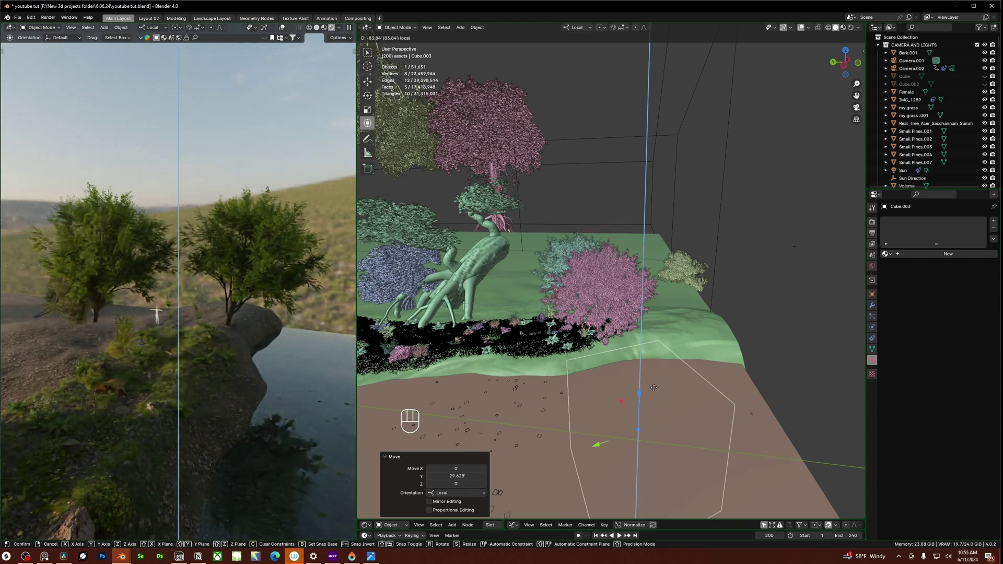
pyautogui.rightClick(652, 387)
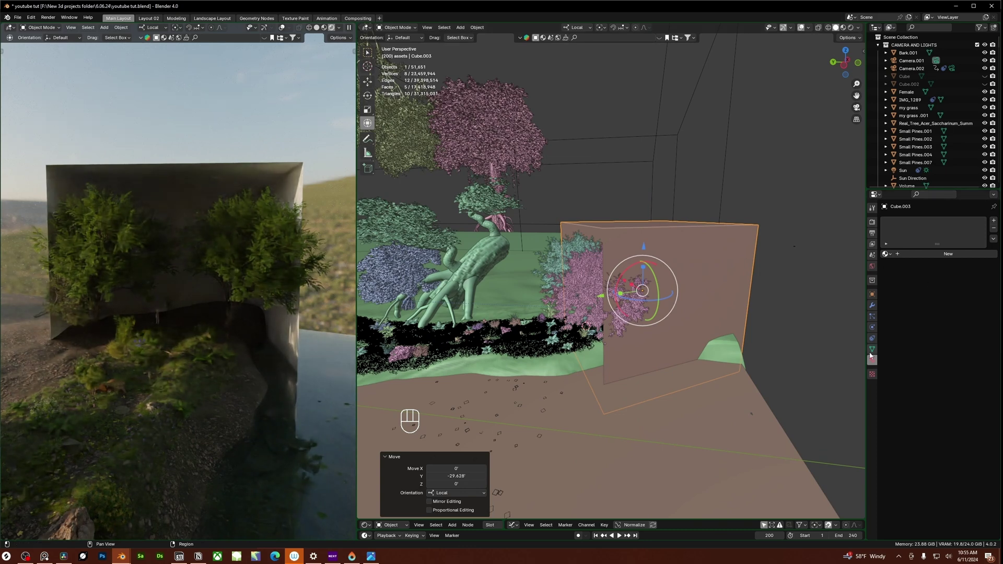
# Step: Give the open cube a new material with a black Base Color
pyautogui.click(947, 255)
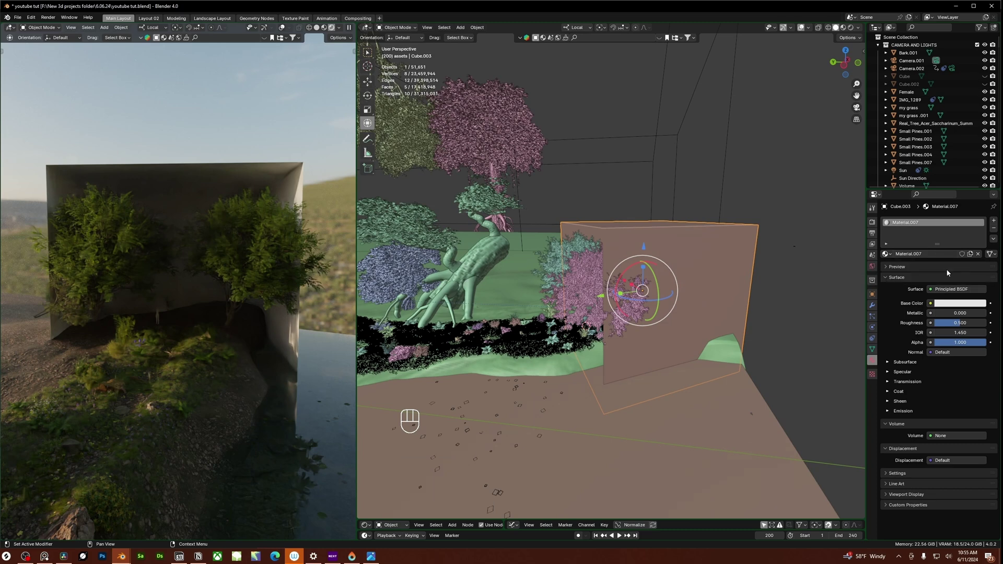
pyautogui.click(960, 306)
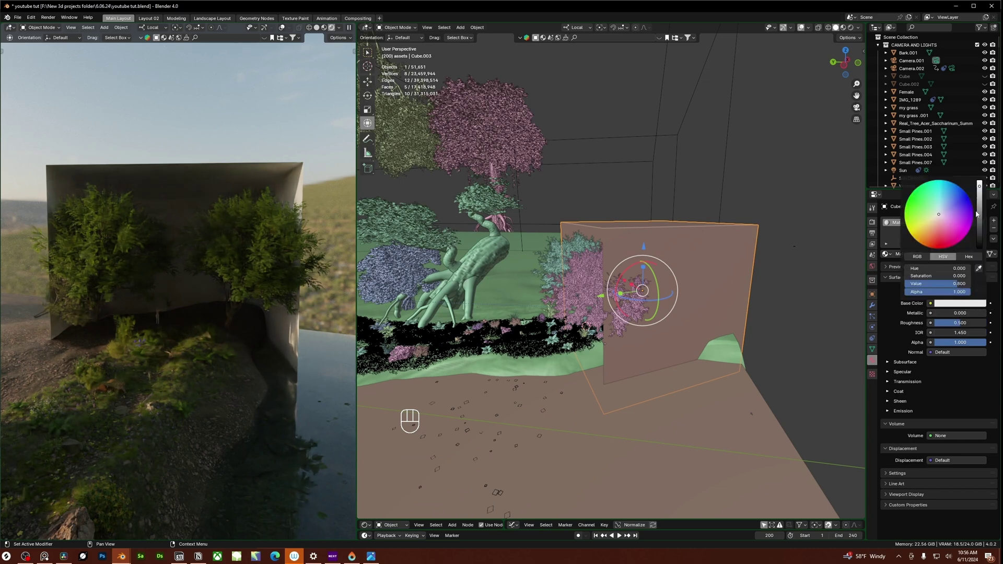
pyautogui.moveTo(977, 215); pyautogui.dragTo(979, 247)
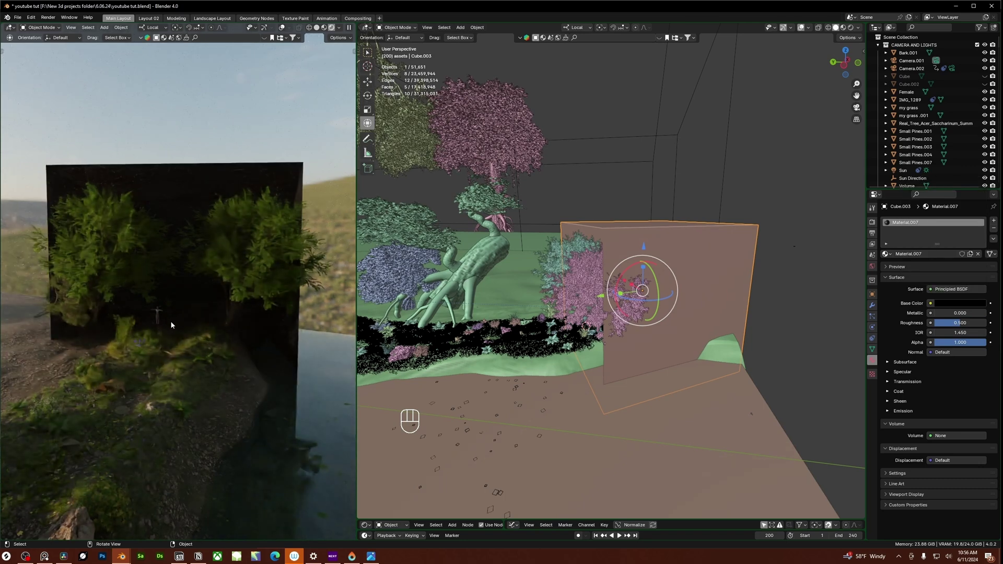
pyautogui.scroll(4, 198, 344)
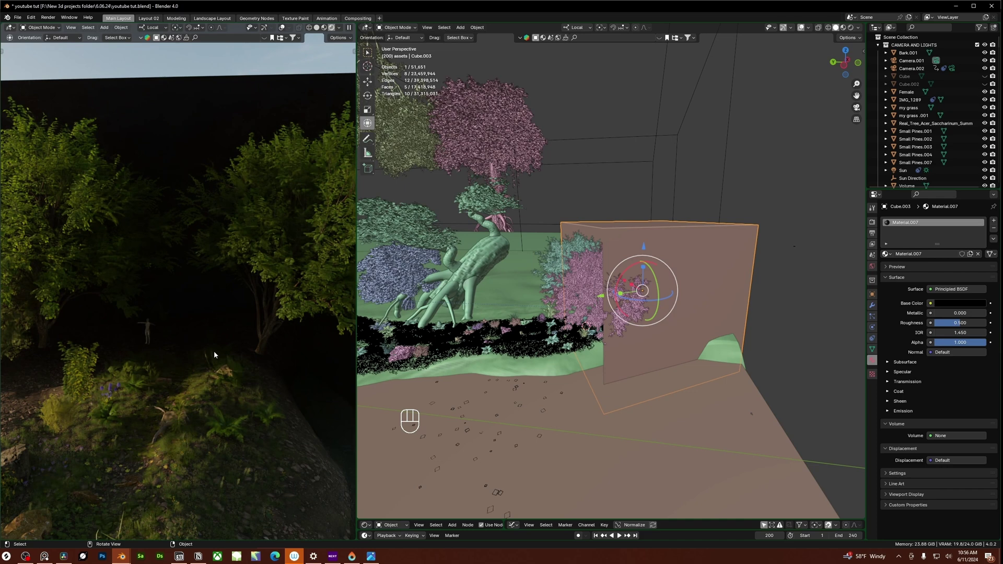
# Step: Set the cube material's Base Color to pure white with a value of 1.000, and return the rendered viewport to the camera view
pyautogui.click(971, 305)
pyautogui.moveTo(980, 235); pyautogui.dragTo(979, 180)
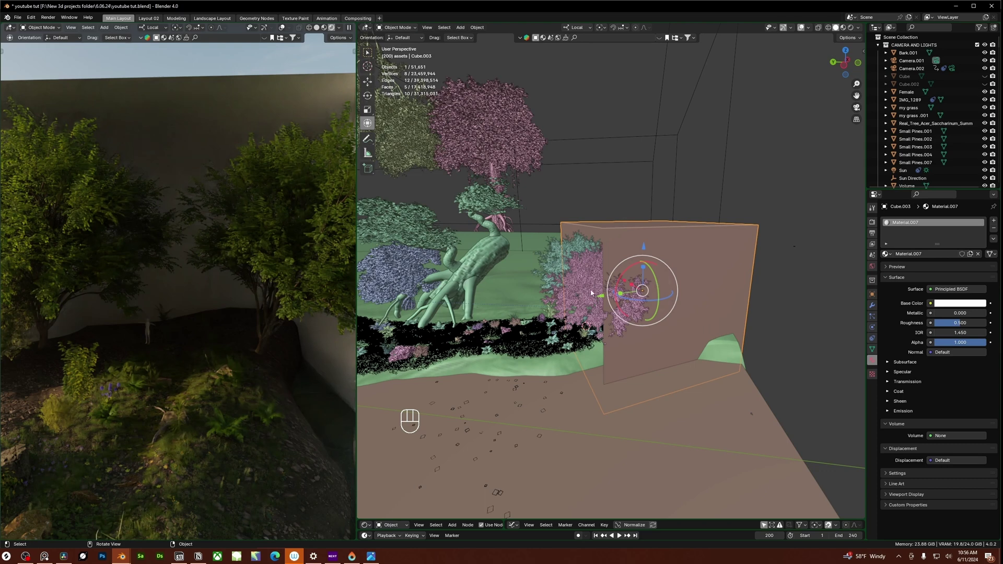
pyautogui.click(958, 303)
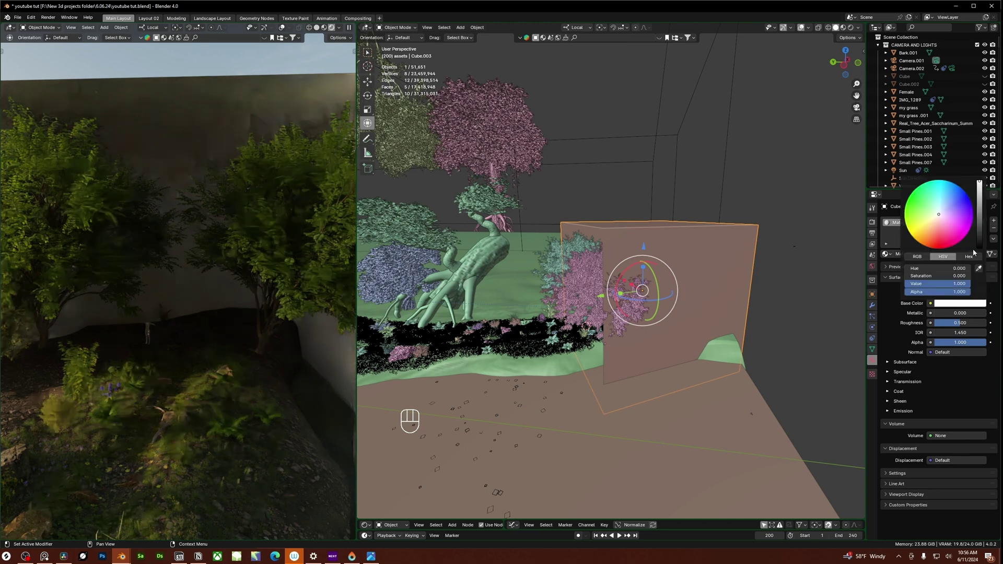
pyautogui.moveTo(979, 181); pyautogui.dragTo(979, 213)
pyautogui.moveTo(917, 283); pyautogui.dragTo(966, 284)
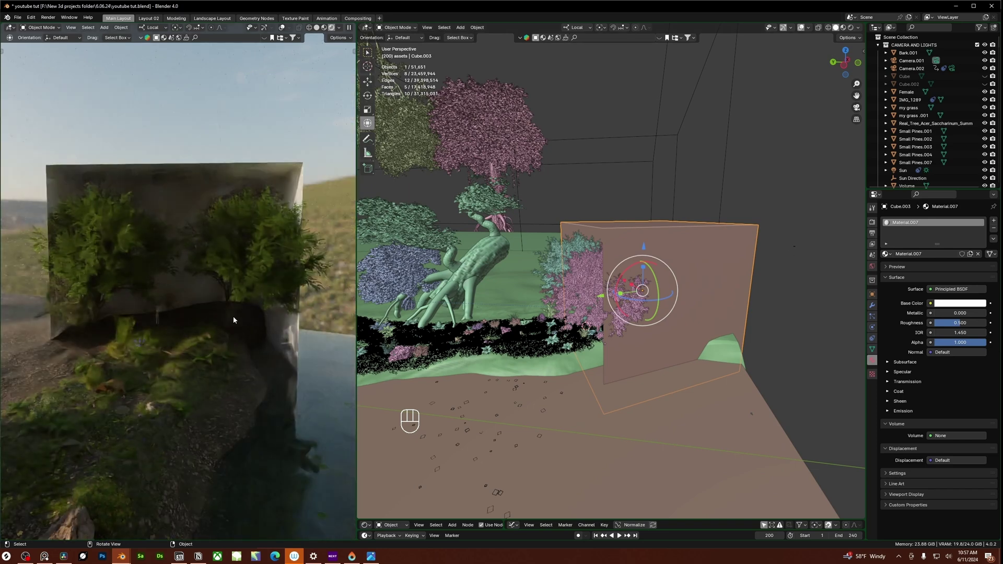
pyautogui.press('KP_0')
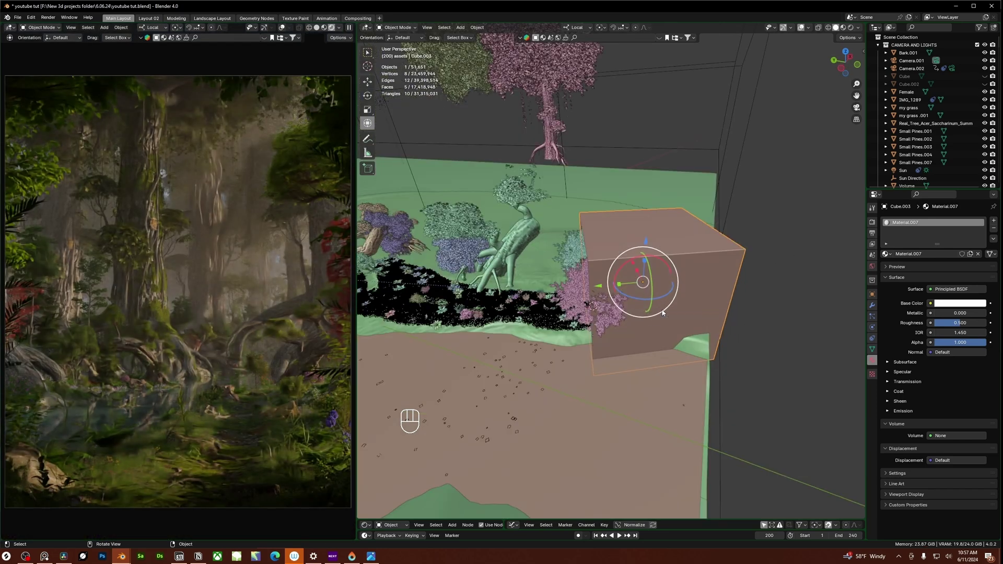
# Step: Delete every face of the cube in Edit Mode except the one facing away from the forest, returning to Object Mode
pyautogui.moveTo(653, 294)
pyautogui.mouseDown(button='middle')
pyautogui.moveTo(550, 250)
pyautogui.moveTo(654, 283)
pyautogui.mouseUp(button='middle')
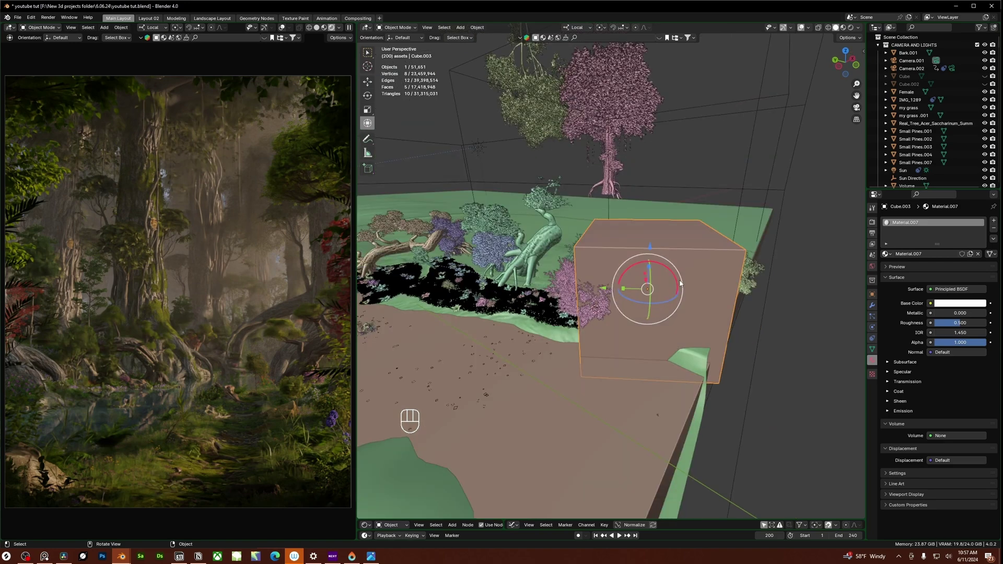
pyautogui.press('Tab')
pyautogui.moveTo(662, 277); pyautogui.dragTo(617, 272, button='middle')
pyautogui.click(620, 273)
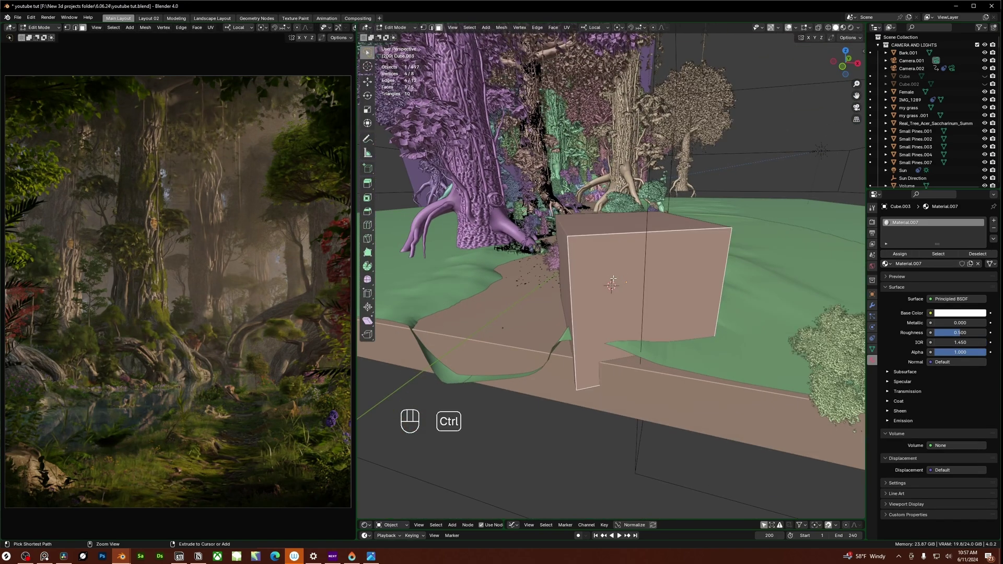
pyautogui.hotkey('ctrl', 'i')
pyautogui.moveTo(613, 283); pyautogui.dragTo(677, 277, button='middle')
pyautogui.press('x')
pyautogui.click(648, 285)
pyautogui.press('Tab')
# Step: Set the remaining plane's origin to its geometry, and cancel a trial move of the plane
pyautogui.rightClick(656, 302)
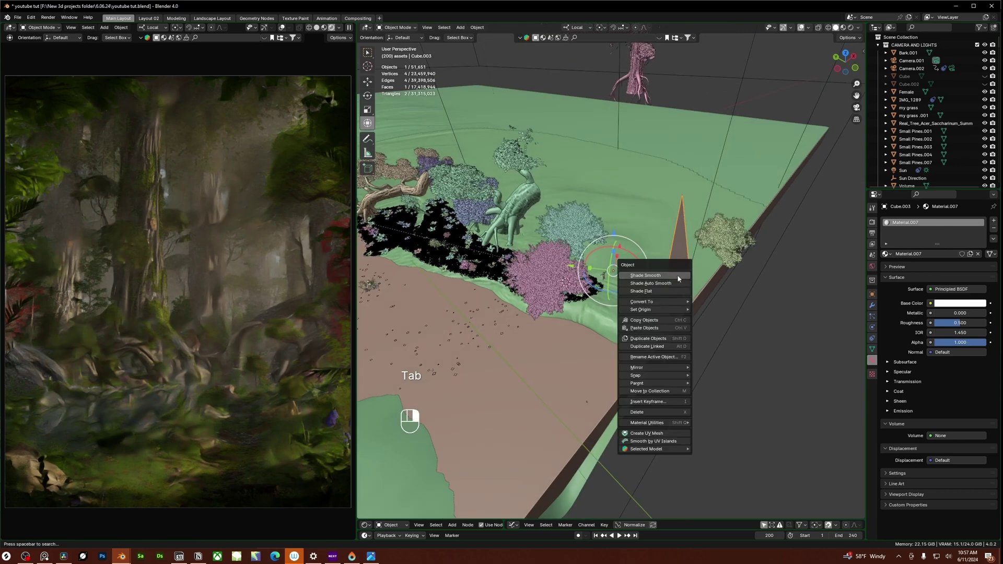
pyautogui.moveTo(658, 310)
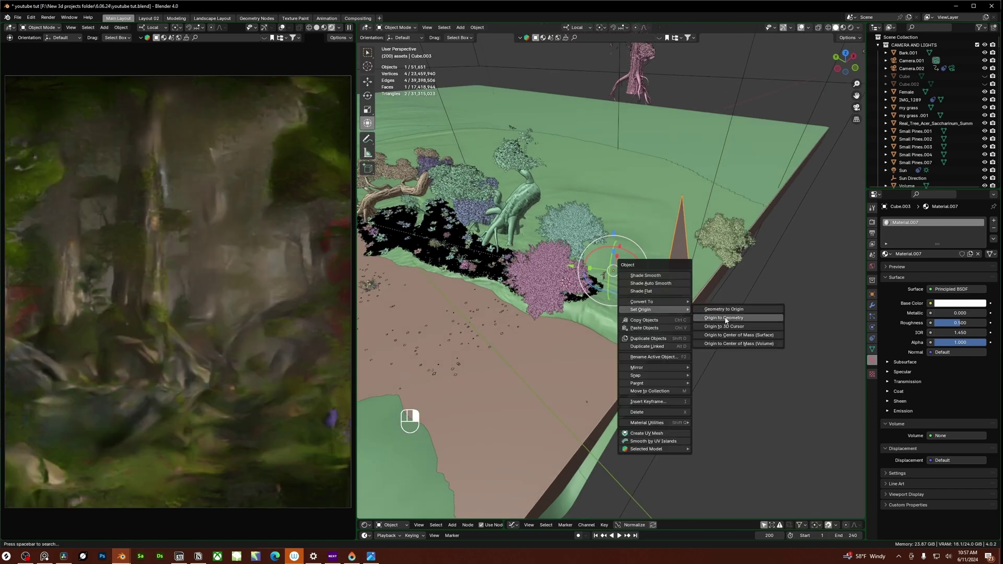
pyautogui.moveTo(675, 300); pyautogui.dragTo(709, 270, button='middle')
pyautogui.press('g')
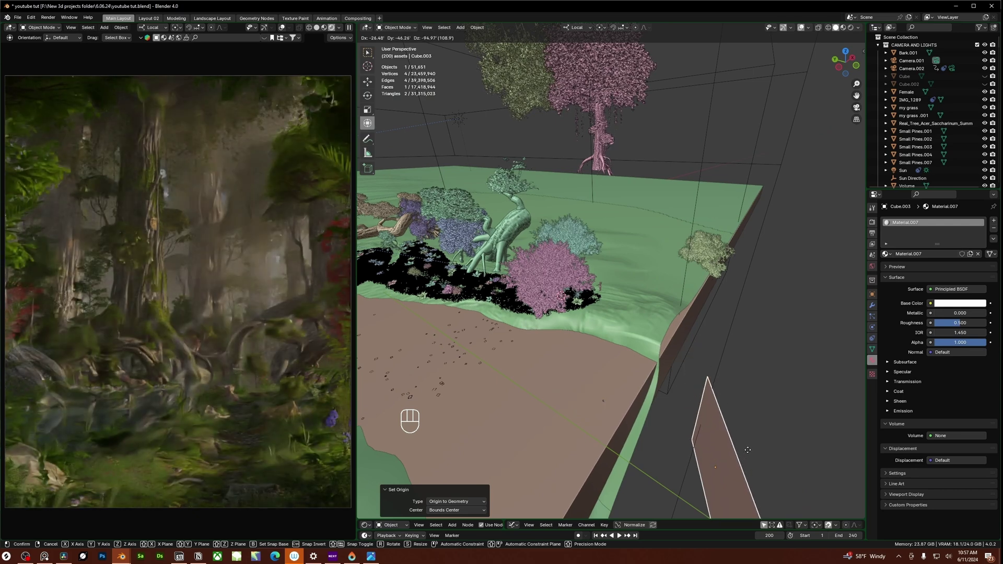
pyautogui.rightClick(747, 450)
# Step: Move the plane about 29.81 ft along its local Y axis to just behind the foreground bushes, and scale it up uniformly
pyautogui.moveTo(695, 246); pyautogui.dragTo(660, 279, button='middle')
pyautogui.press('g')
pyautogui.click(650, 271)
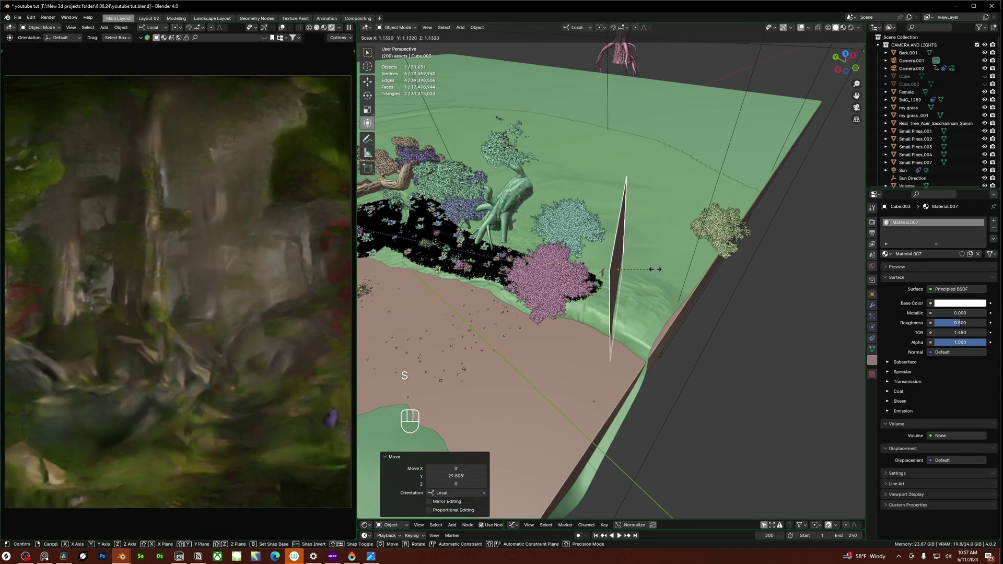
pyautogui.press('s')
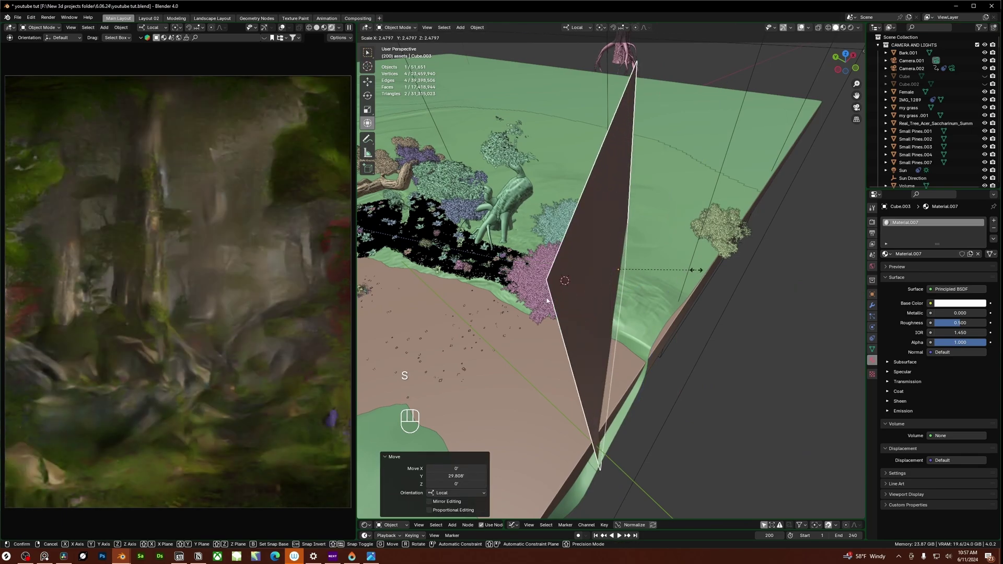
pyautogui.click(644, 269)
pyautogui.moveTo(643, 270); pyautogui.dragTo(657, 222, button='middle')
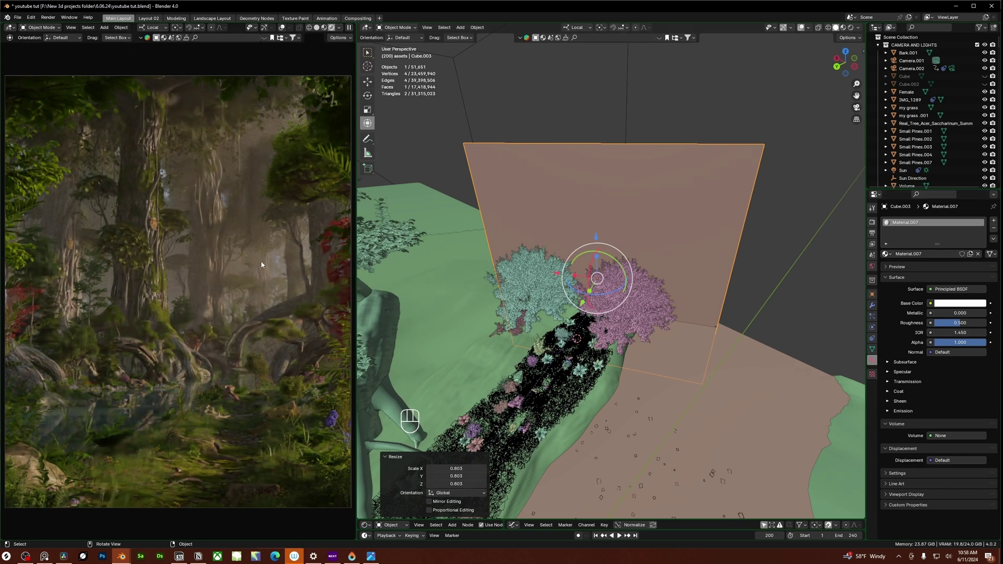
# Step: Move the plane down along its local Z axis to compare the render without it, and cancel the move
pyautogui.moveTo(653, 266); pyautogui.dragTo(627, 251, button='middle')
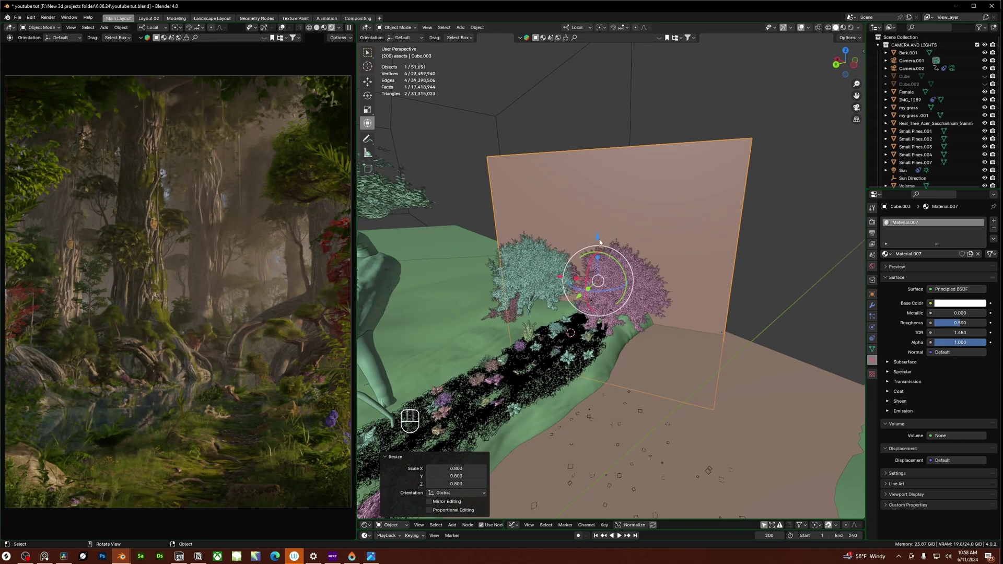
pyautogui.moveTo(597, 239); pyautogui.dragTo(594, 458)
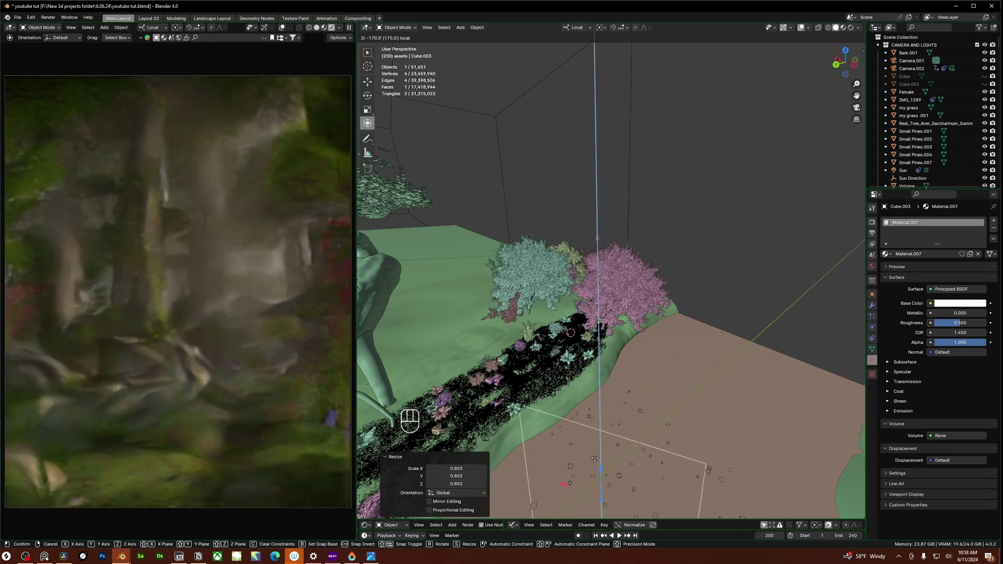
pyautogui.rightClick(600, 459)
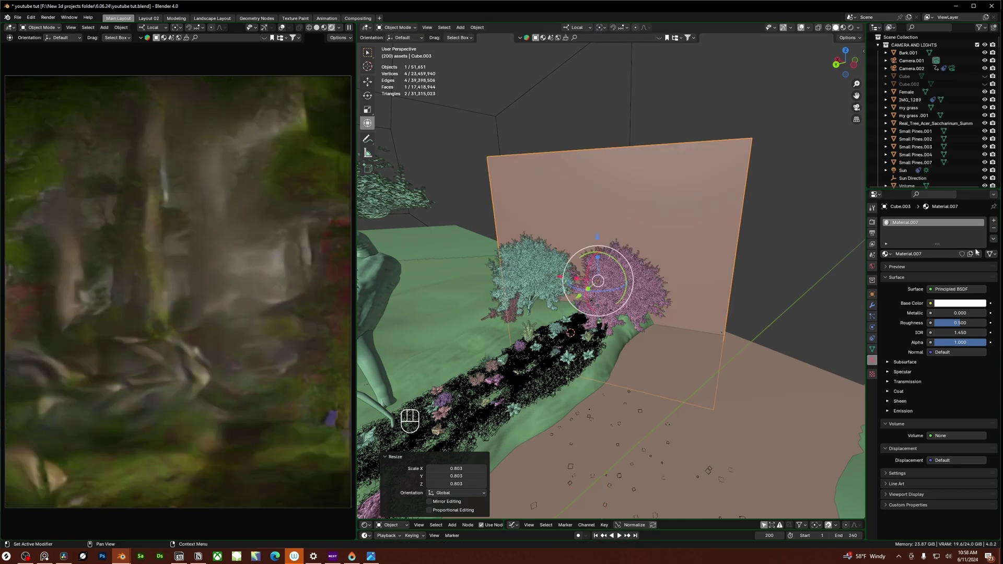
# Step: Set the plane material's Base Color to black to compare the light it bounces into the scene
pyautogui.click(954, 304)
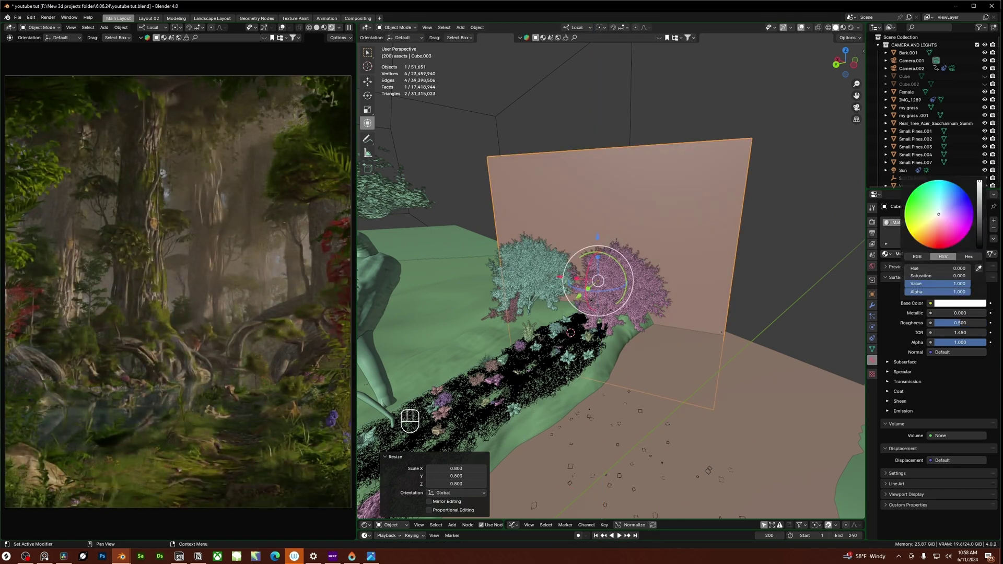
pyautogui.moveTo(980, 182); pyautogui.dragTo(979, 247)
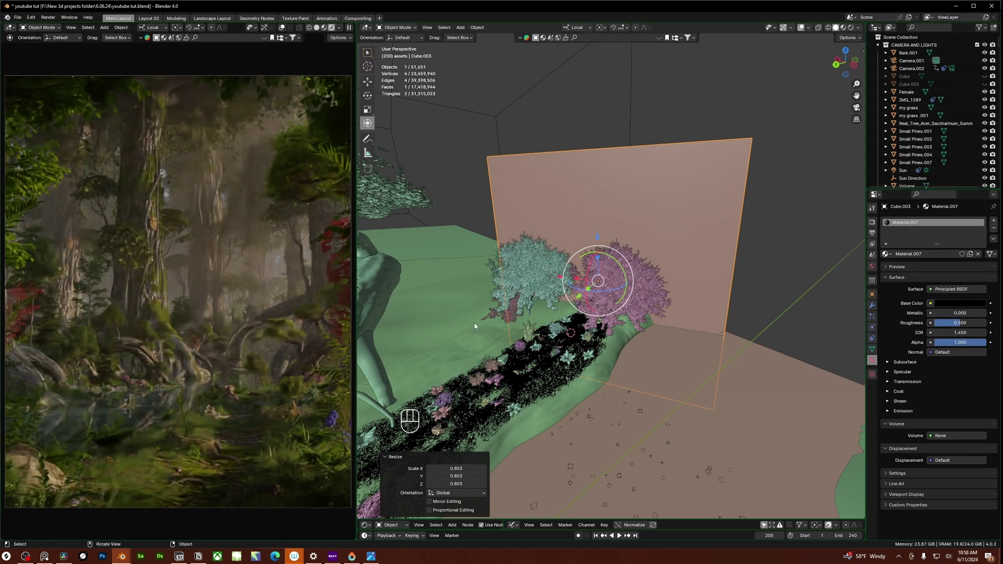
pyautogui.moveTo(552, 308); pyautogui.dragTo(606, 260, button='middle')
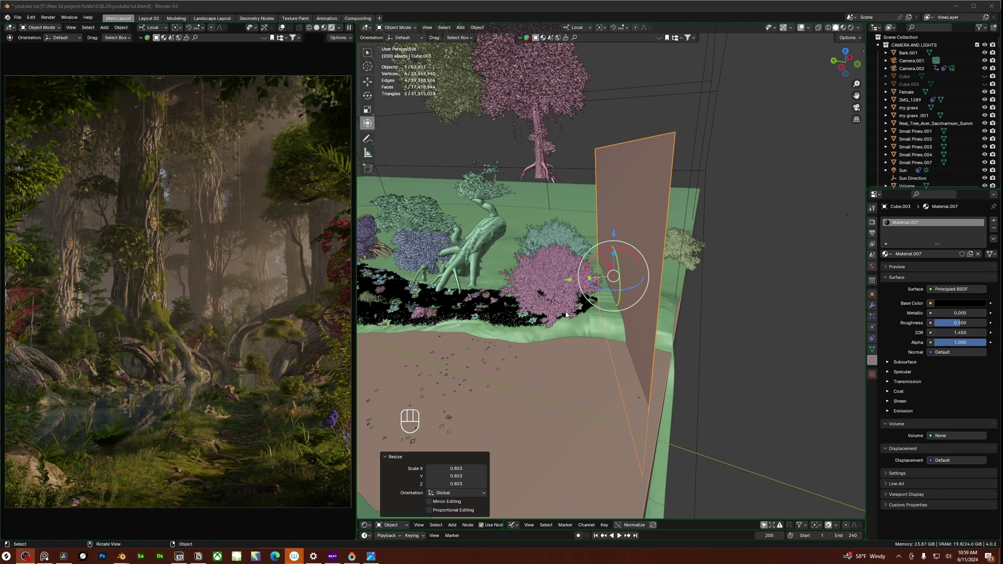
pyautogui.moveTo(584, 295); pyautogui.dragTo(605, 294, button='middle')
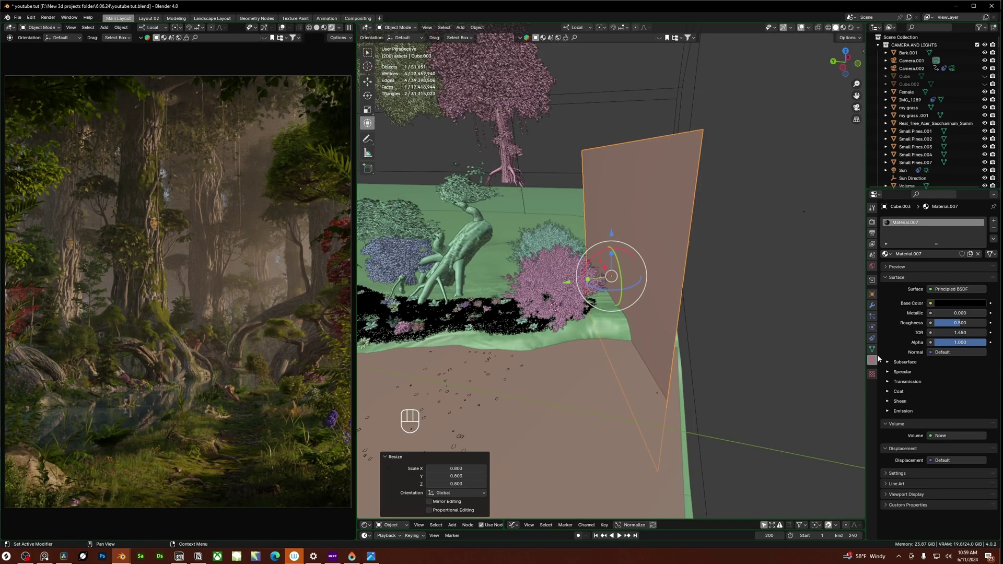
# Step: Try white, bright red and cyan-blue with hue 0.574 in turn as the plane material's Base Color
pyautogui.click(965, 304)
pyautogui.moveTo(979, 247); pyautogui.dragTo(979, 181)
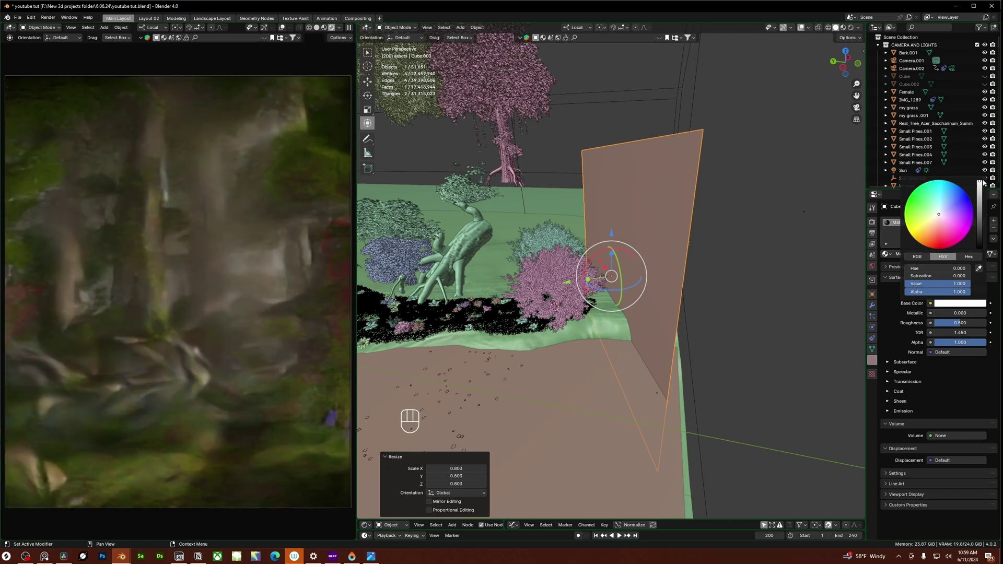
pyautogui.moveTo(942, 231); pyautogui.dragTo(932, 247)
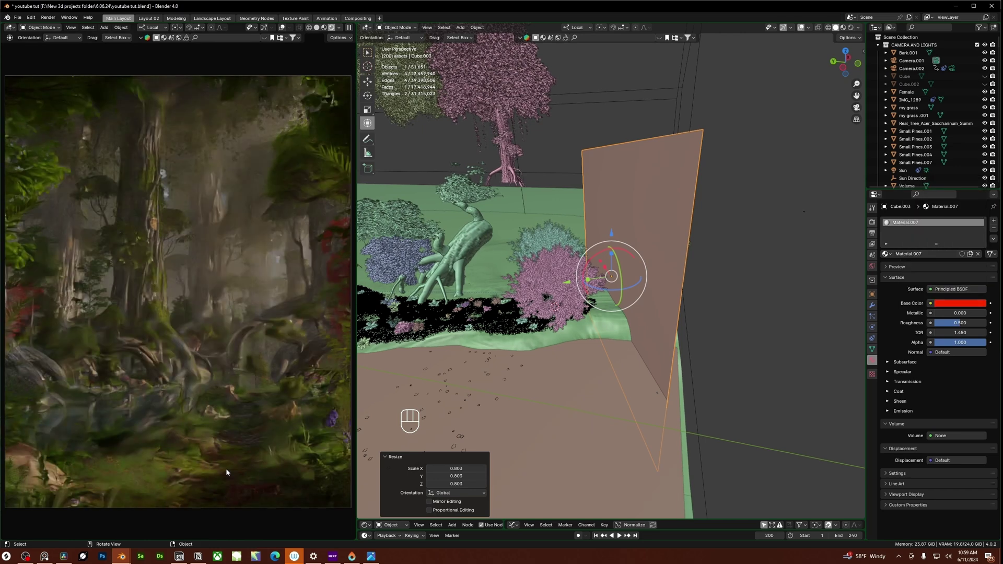
pyautogui.moveTo(945, 204); pyautogui.dragTo(904, 214)
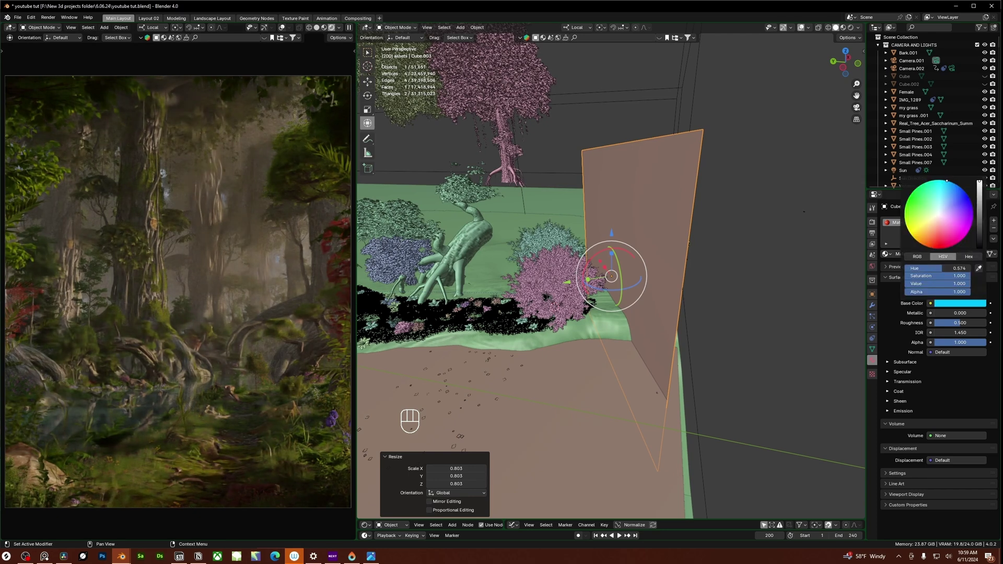
# Step: Scale the plane up uniformly by 2.286 and shift its material's Base Color to a violet-blue with hue 0.684
pyautogui.scroll(2, 620, 315)
pyautogui.press('s')
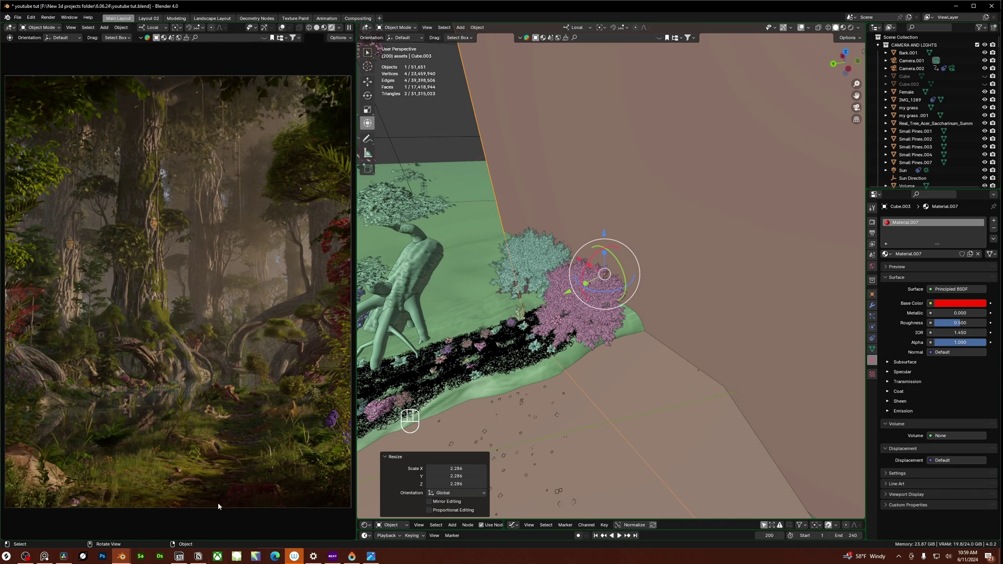
pyautogui.click(960, 303)
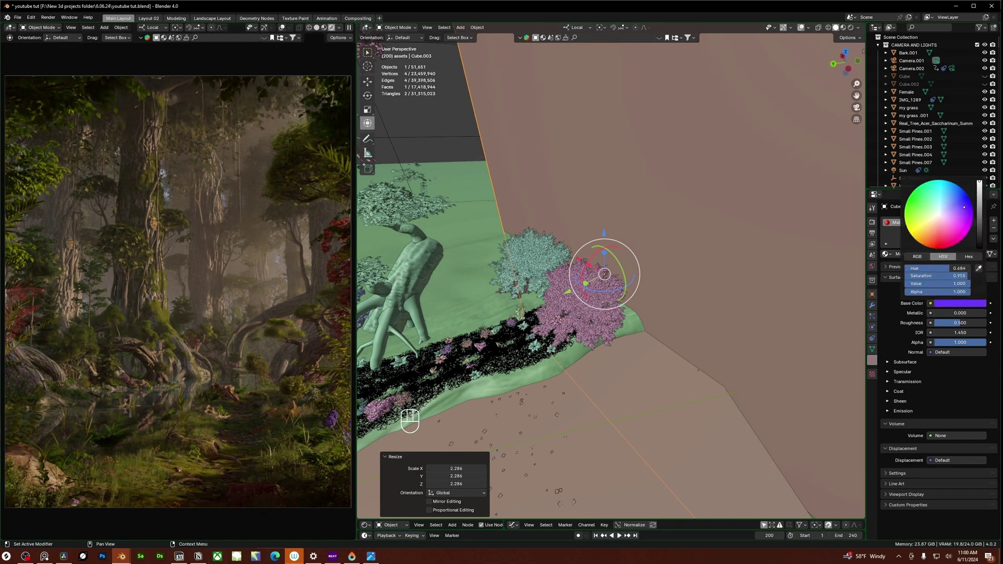